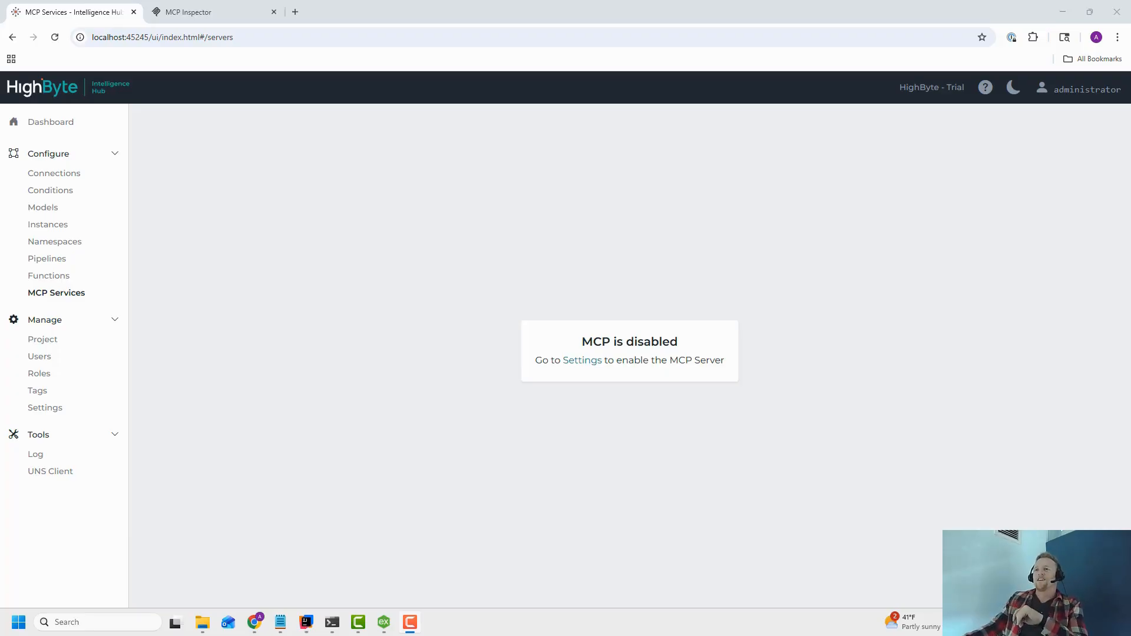
Enable the MCP Server option in the REST Data Server settings and save the application settings.
left_click(36, 121)
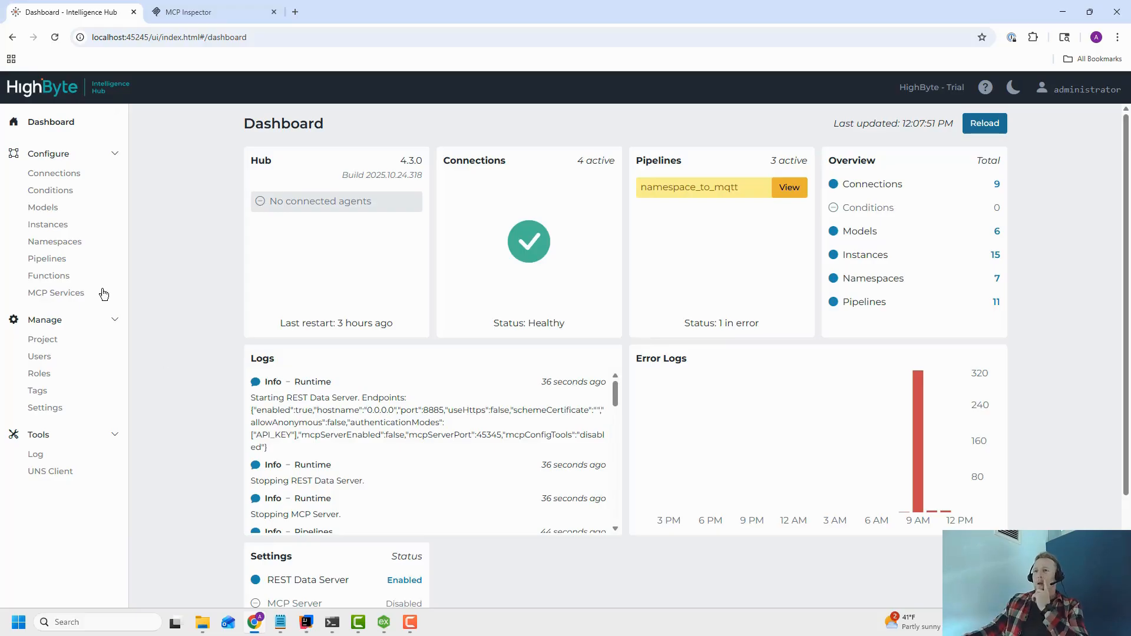
left_click(68, 299)
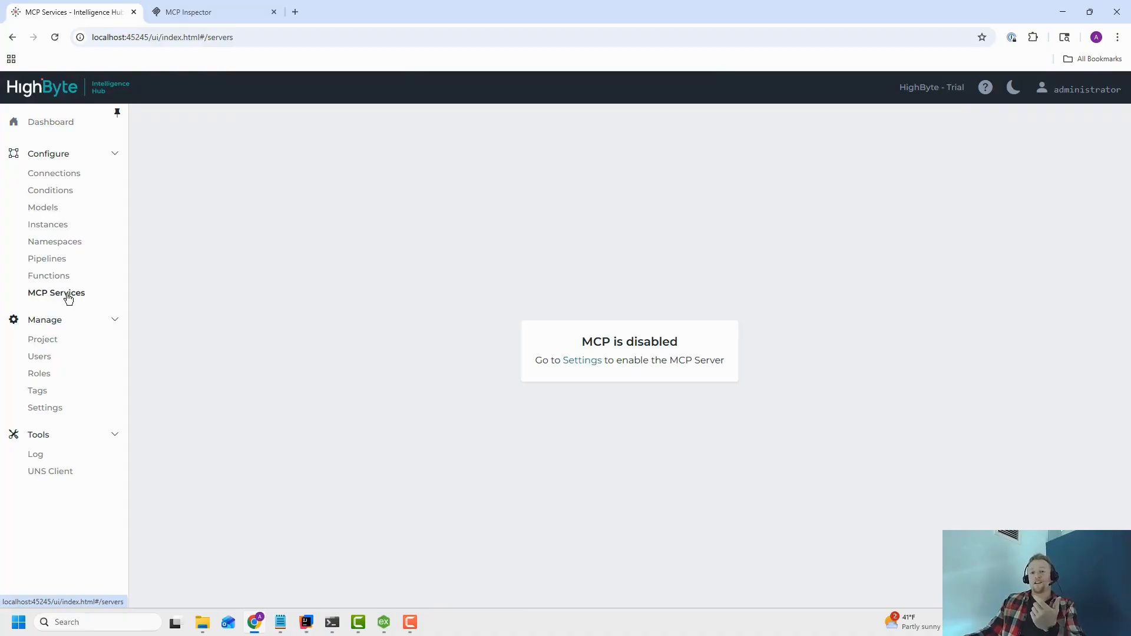
left_click(584, 360)
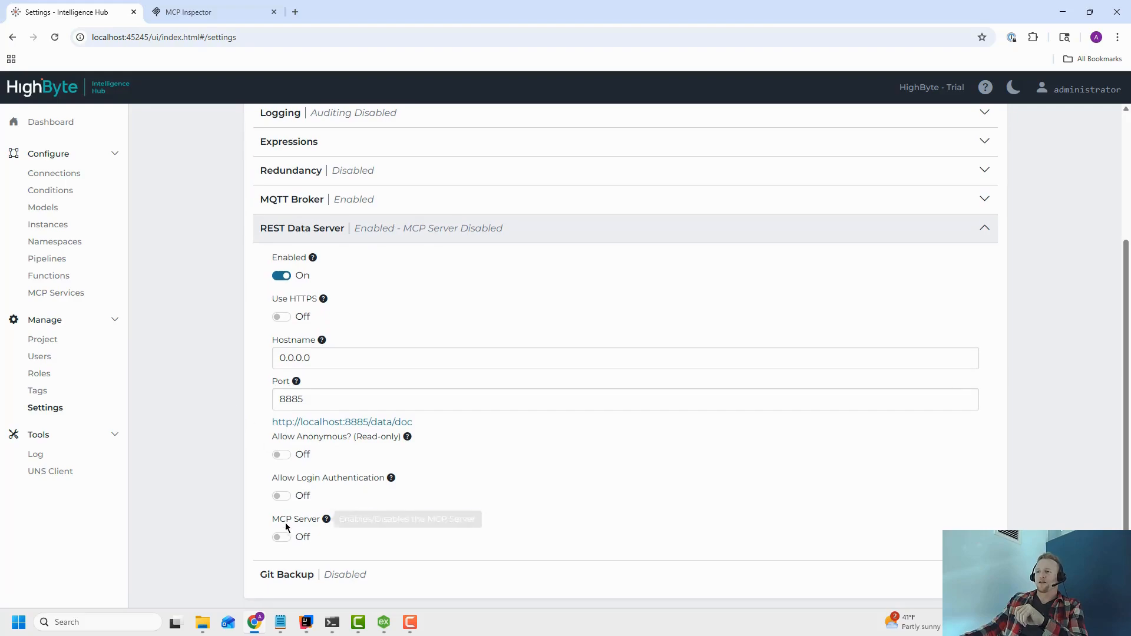
left_click(281, 537)
scroll(626, 487, "up", 3)
left_click(979, 228)
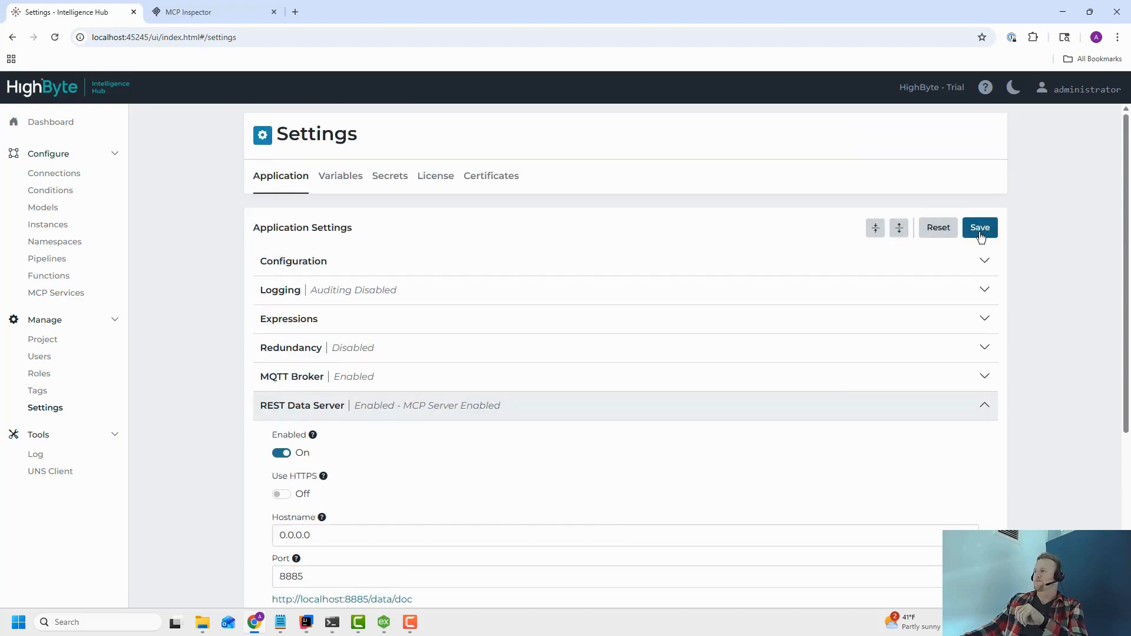
Review the descriptions of the pipeline tools listed under MCP Services.
left_click(62, 294)
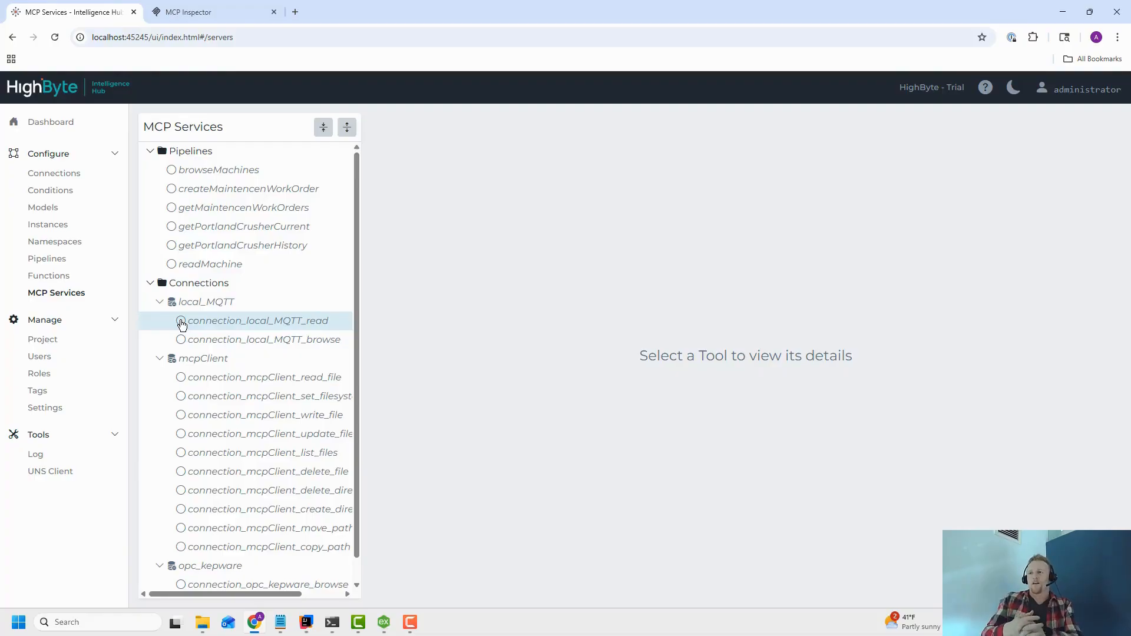
left_click(150, 282)
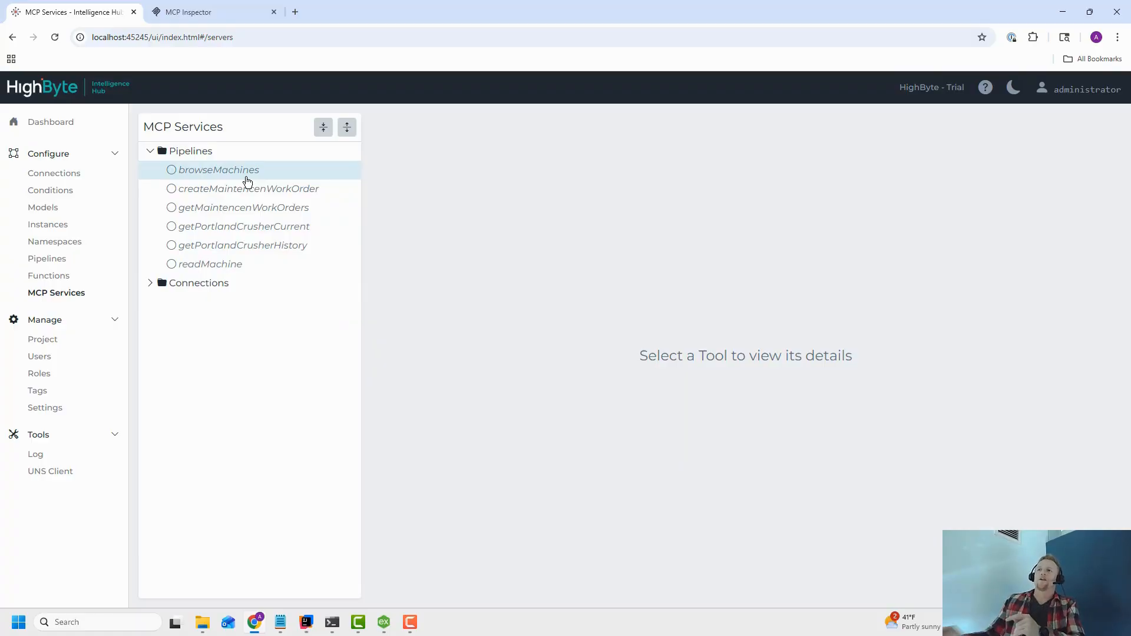
left_click(191, 152)
left_click(195, 171)
left_click(207, 190)
left_click(208, 208)
left_click(208, 228)
left_click(207, 246)
left_click(208, 265)
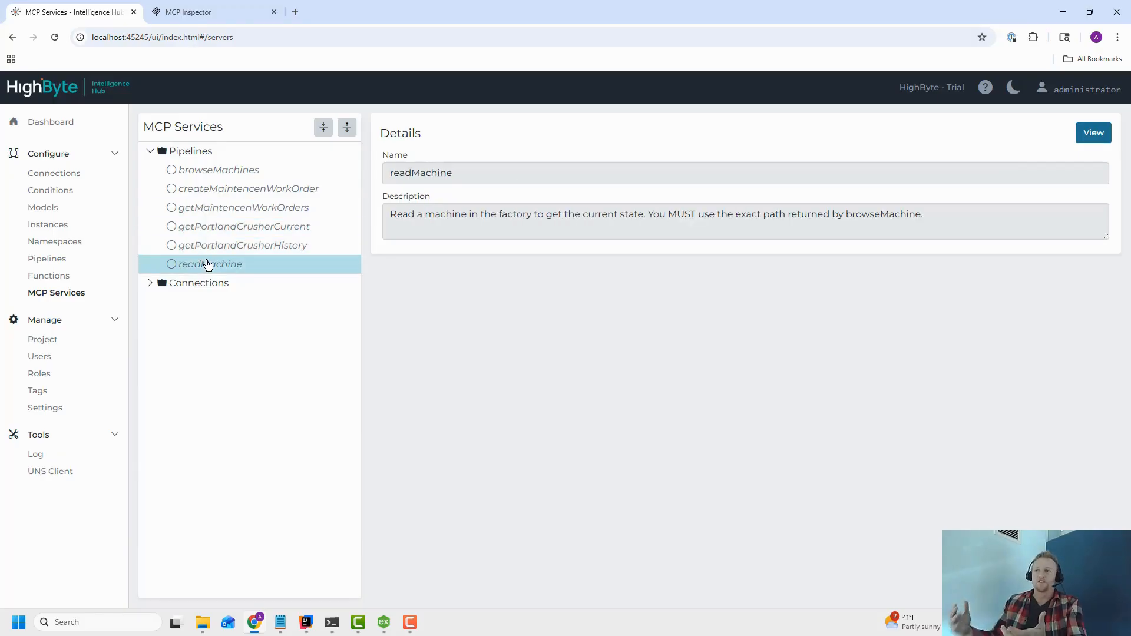
left_click(247, 208)
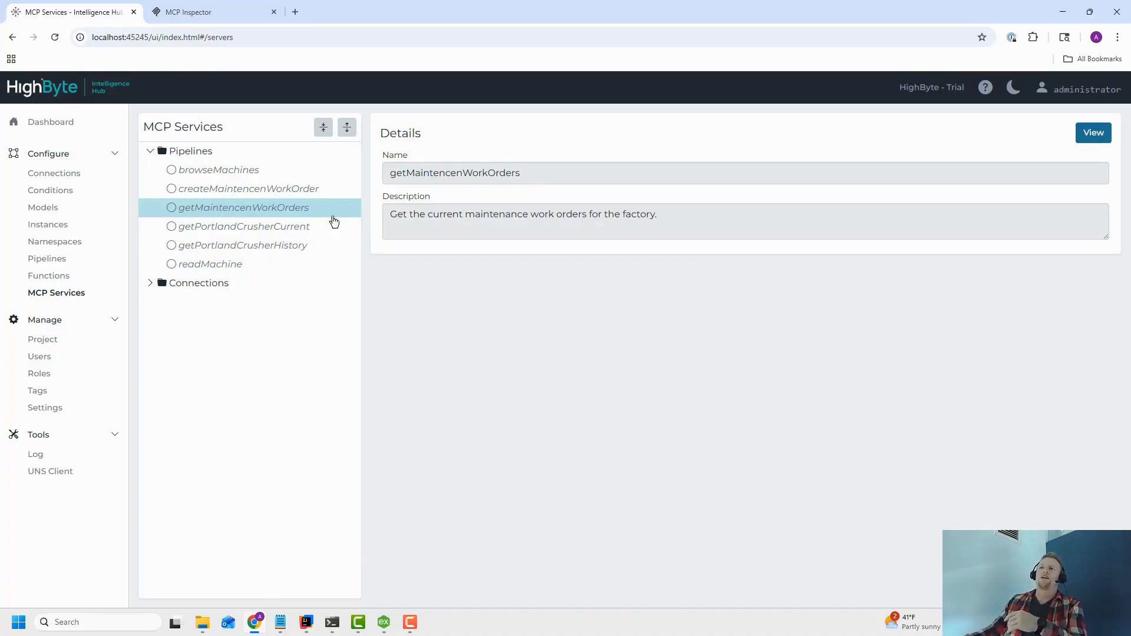
left_click(223, 196)
left_click(230, 176)
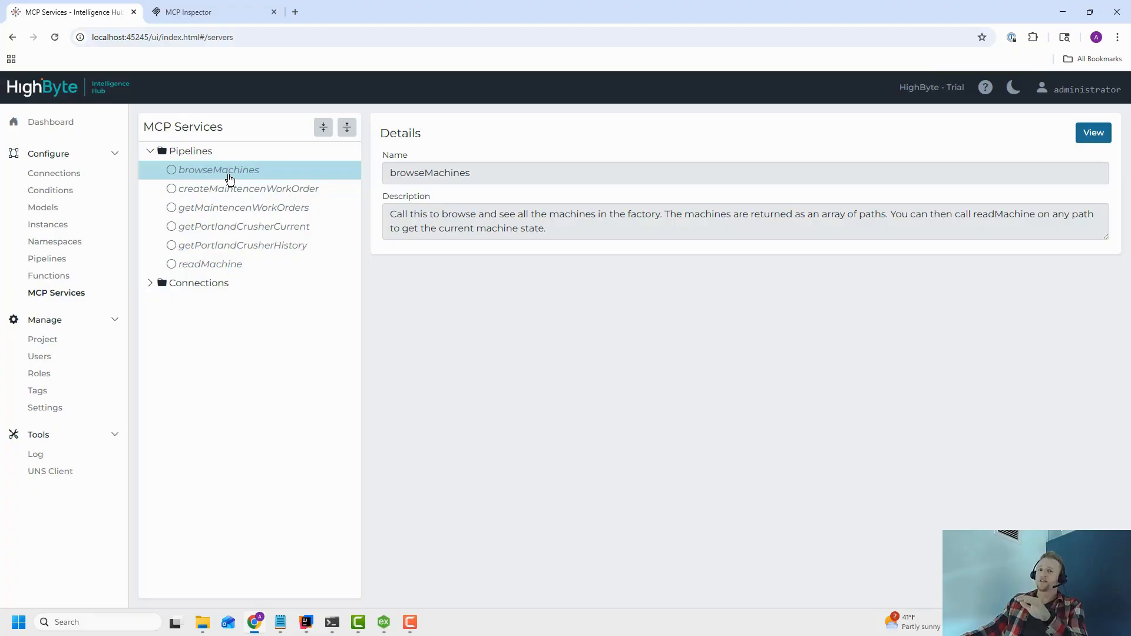
Reconnect the MCP Inspector to the server and list its available tools.
left_click(194, 12)
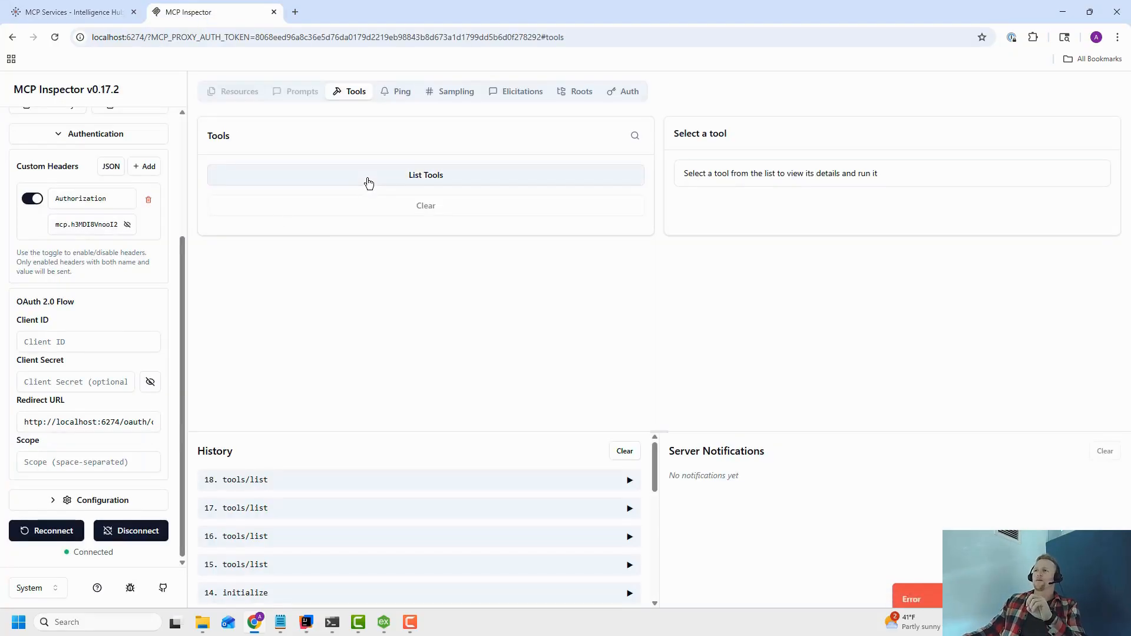
left_click(123, 532)
left_click(79, 537)
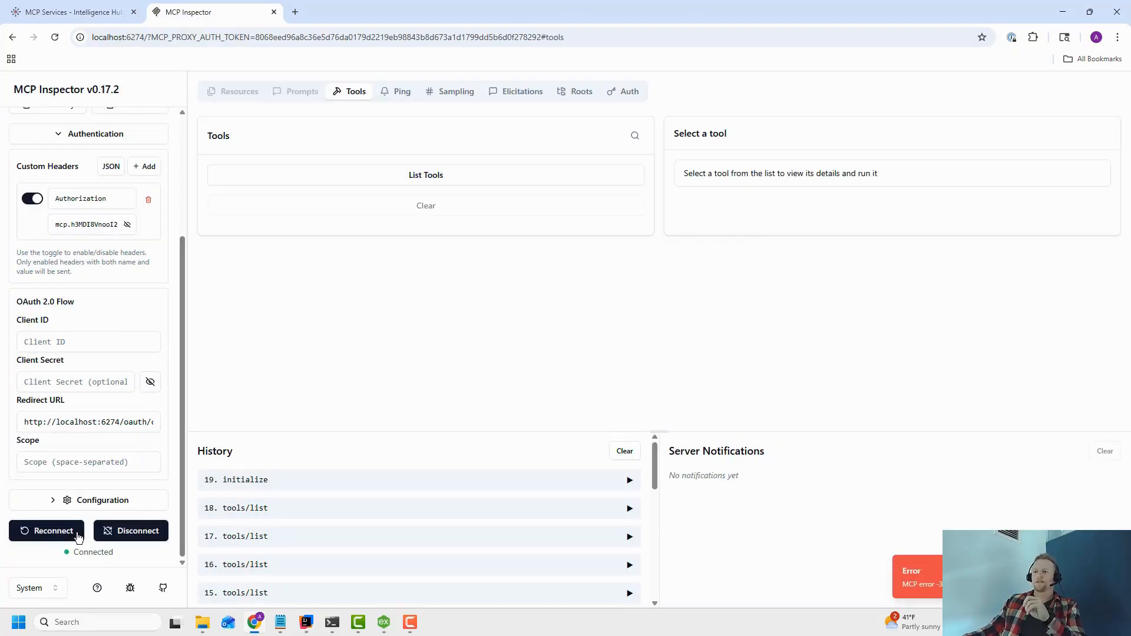
left_click(376, 179)
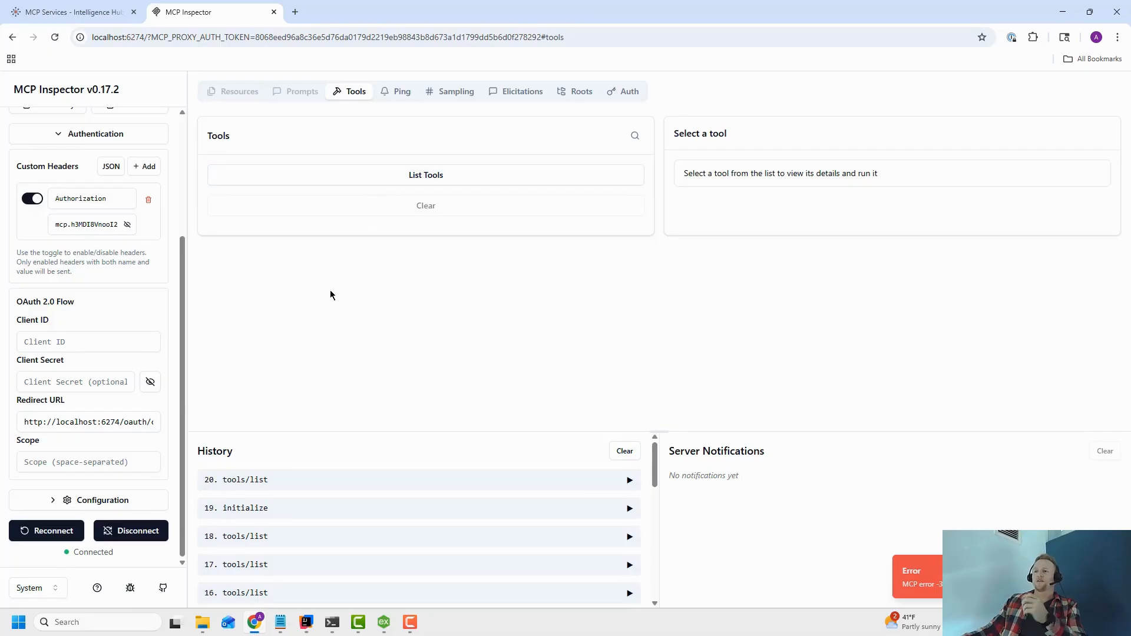
Open the browseMachines pipeline, enable its APITrigger stage and save the pipeline.
left_click(24, 12)
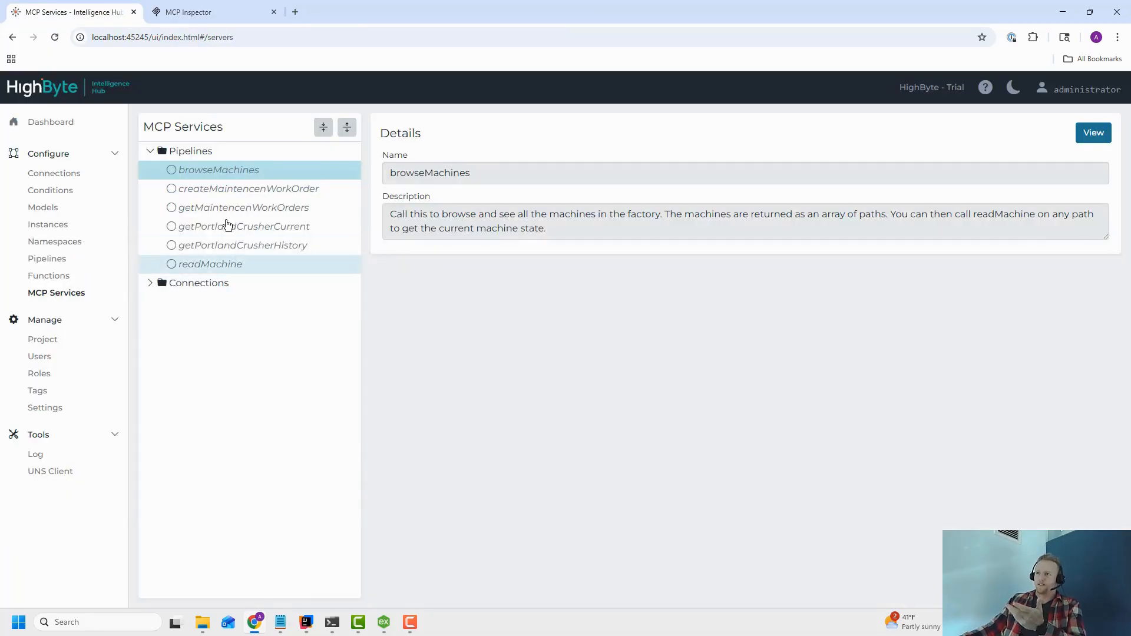
left_click(1093, 134)
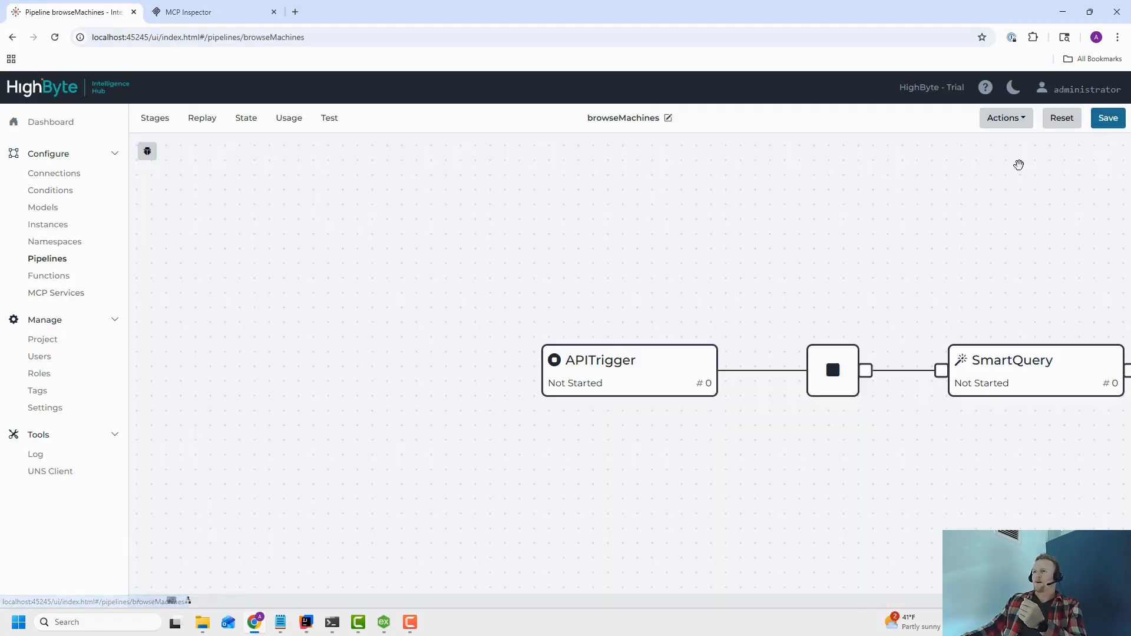
left_click(654, 379)
left_click(943, 220)
left_click(1115, 120)
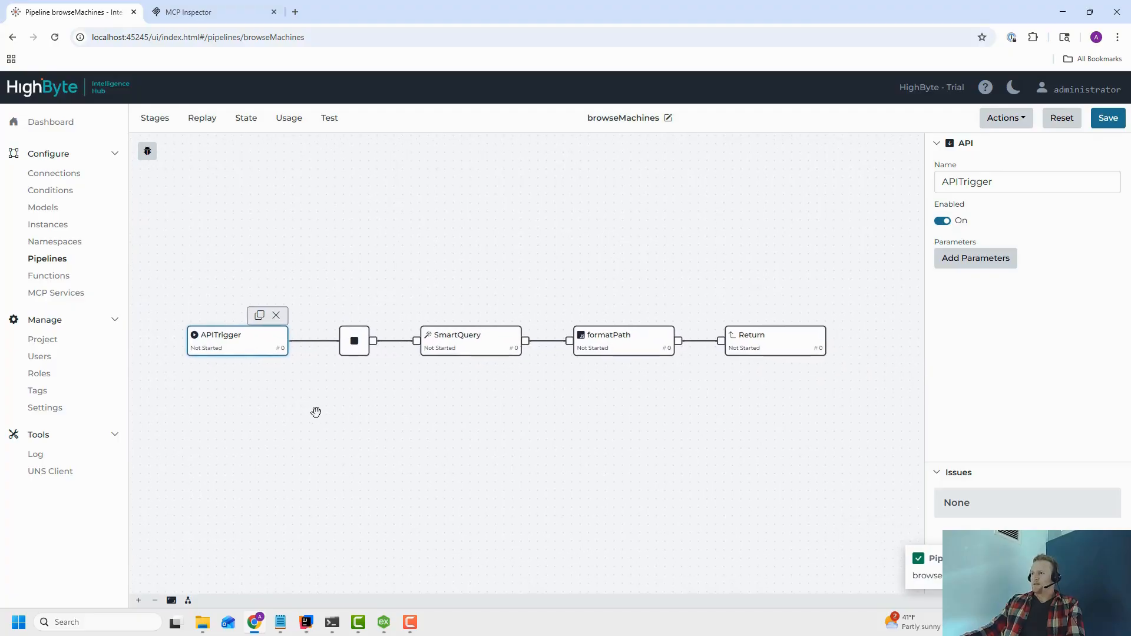
List the tools again in the MCP Inspector to check the browseMachines tool.
left_click(46, 293)
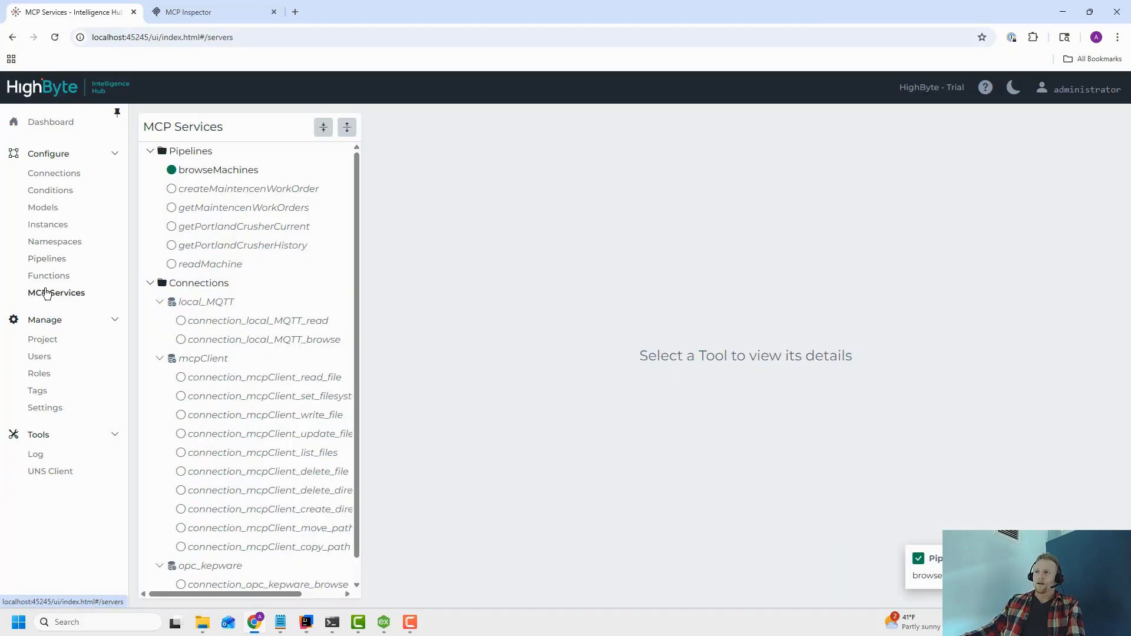
left_click(228, 171)
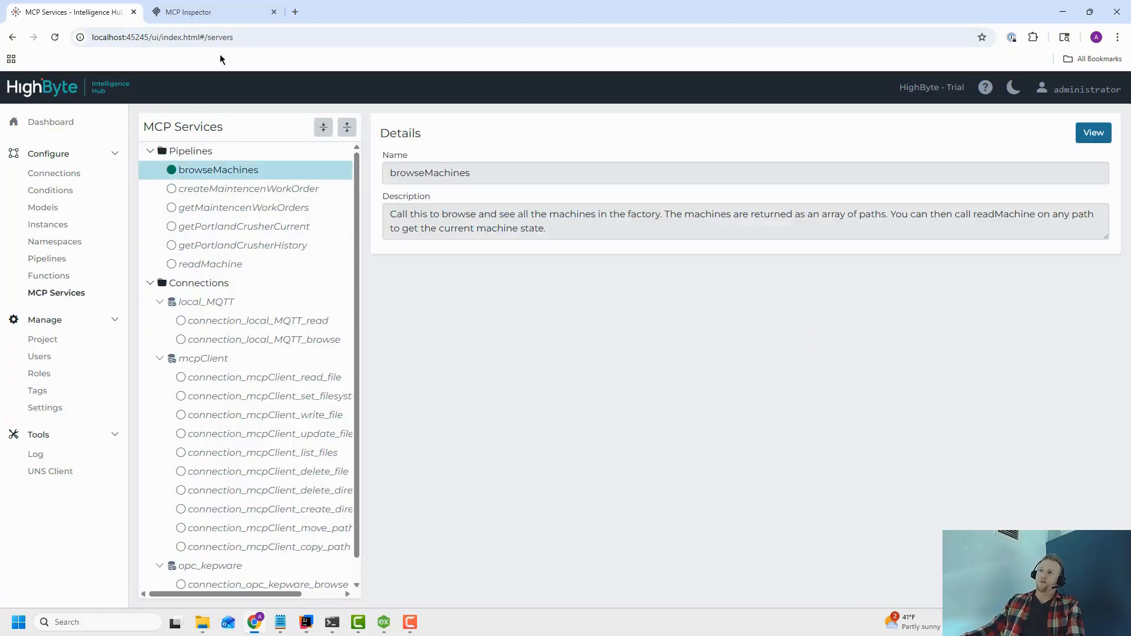
left_click(210, 13)
left_click(425, 173)
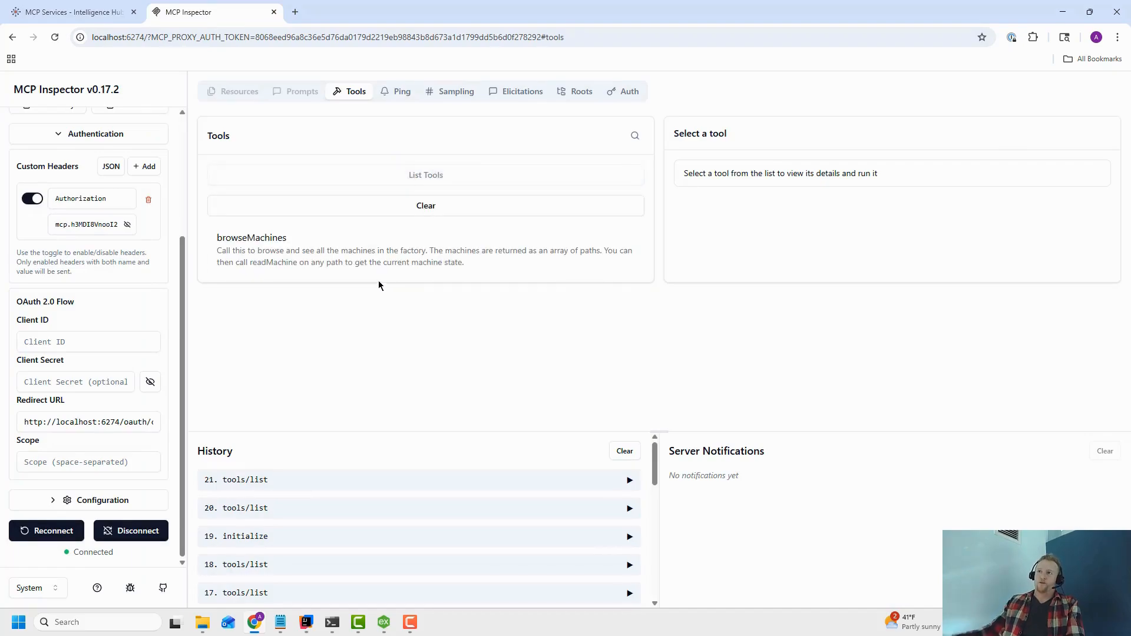
Open the opc_kepware connection, turn on Enable MCP Tools and save the connection.
left_click(98, 13)
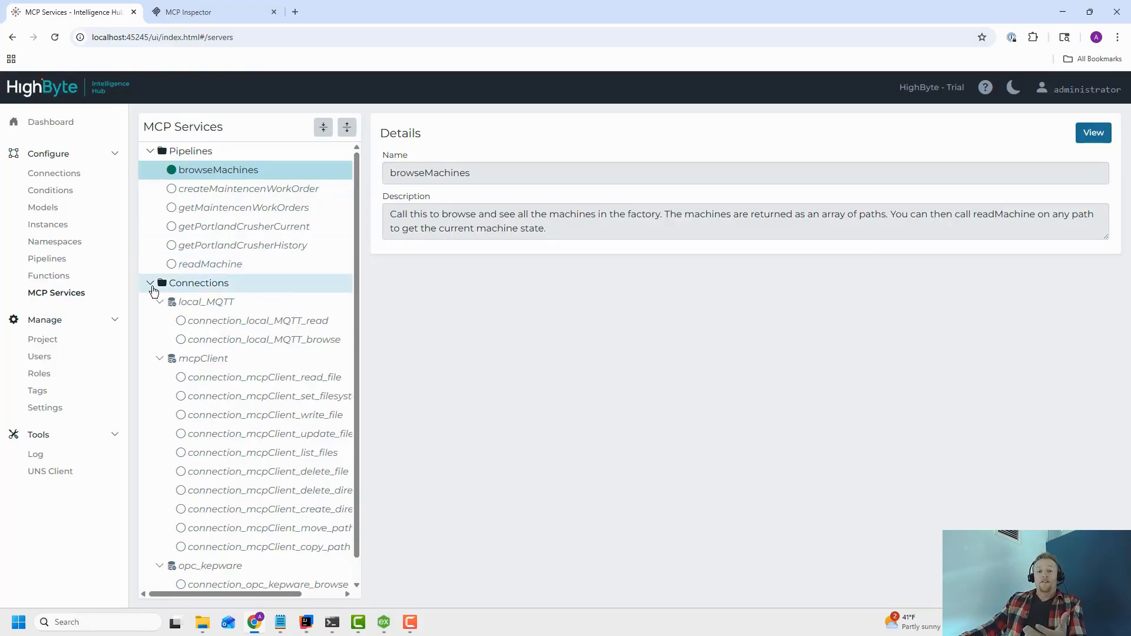
left_click(150, 285)
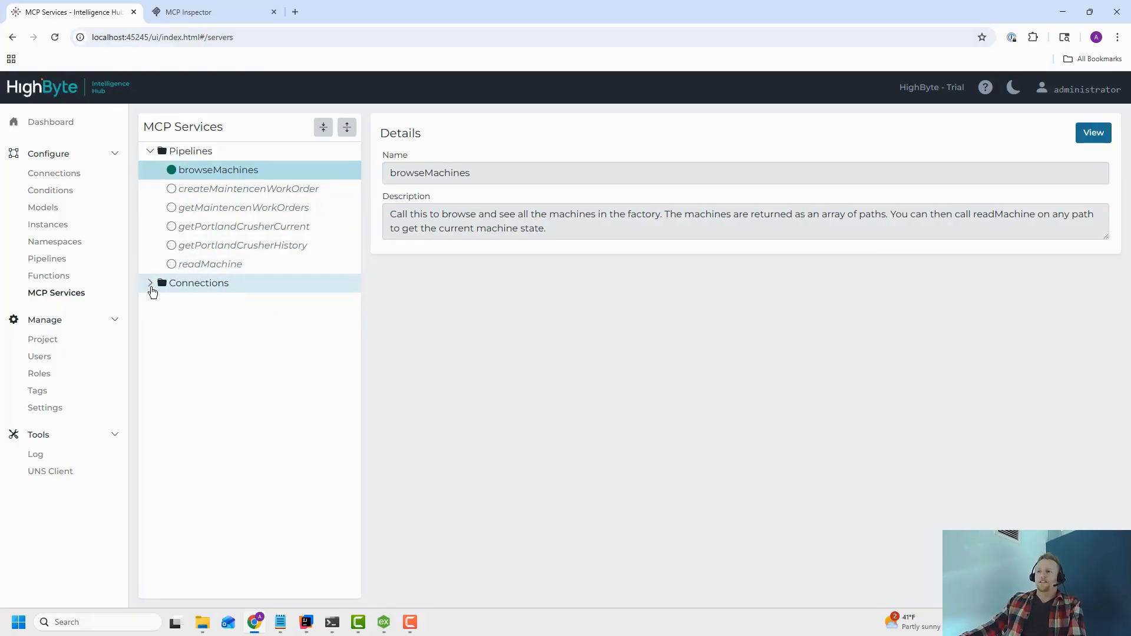
left_click(151, 284)
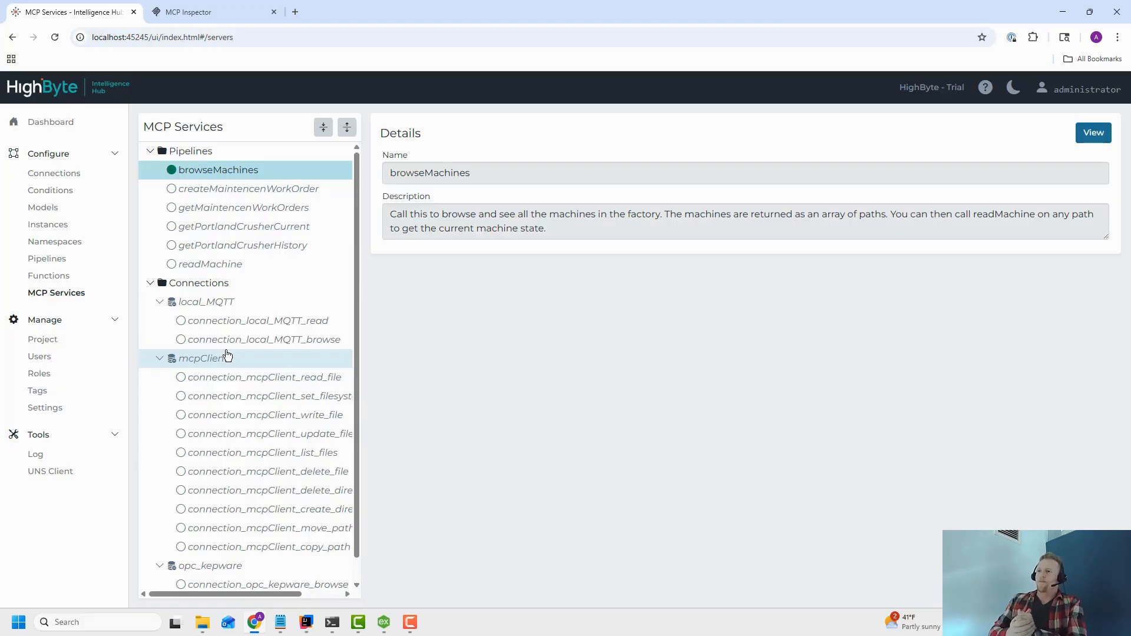
scroll(228, 362, "down", 1)
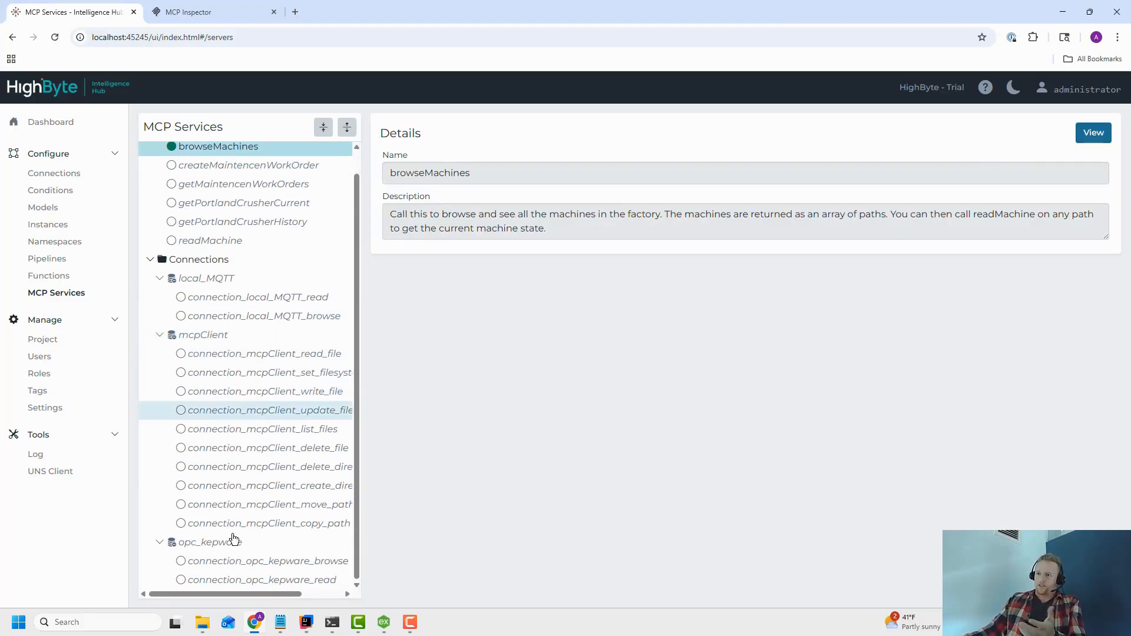
left_click(218, 547)
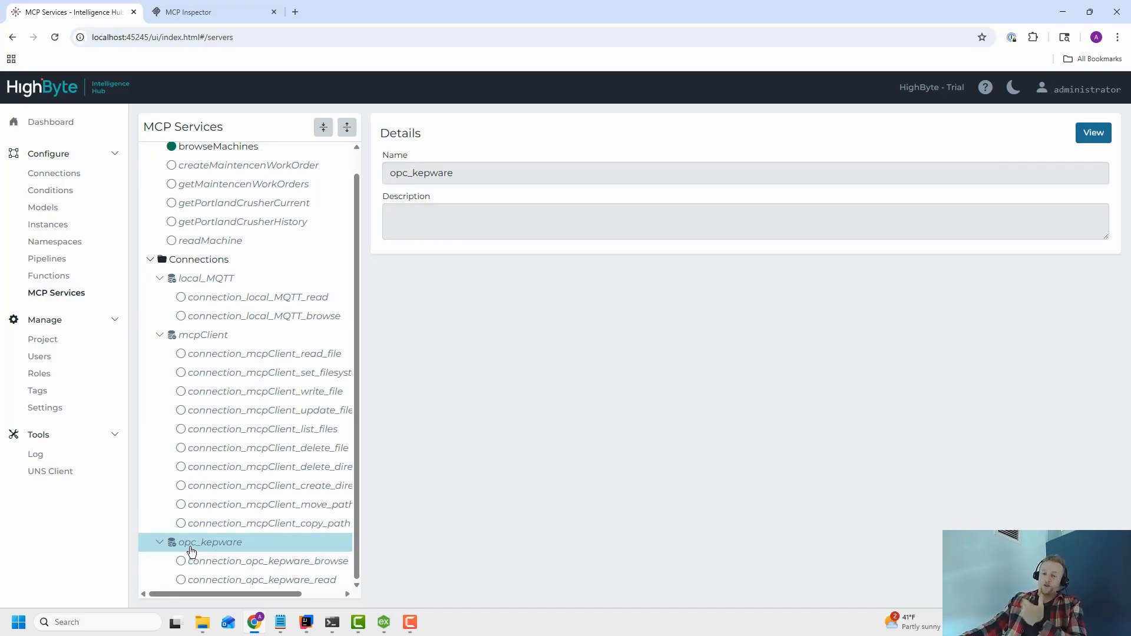
left_click(1099, 134)
scroll(412, 265, "down", 7)
scroll(342, 247, "up", 7)
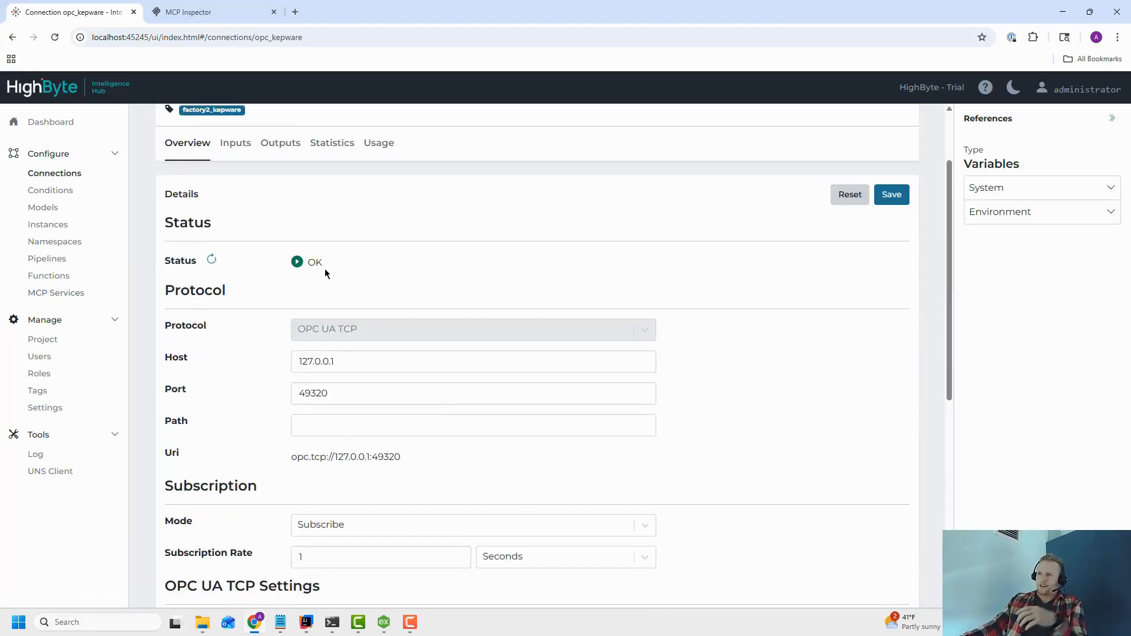
scroll(326, 272, "down", 4)
scroll(325, 274, "down", 4)
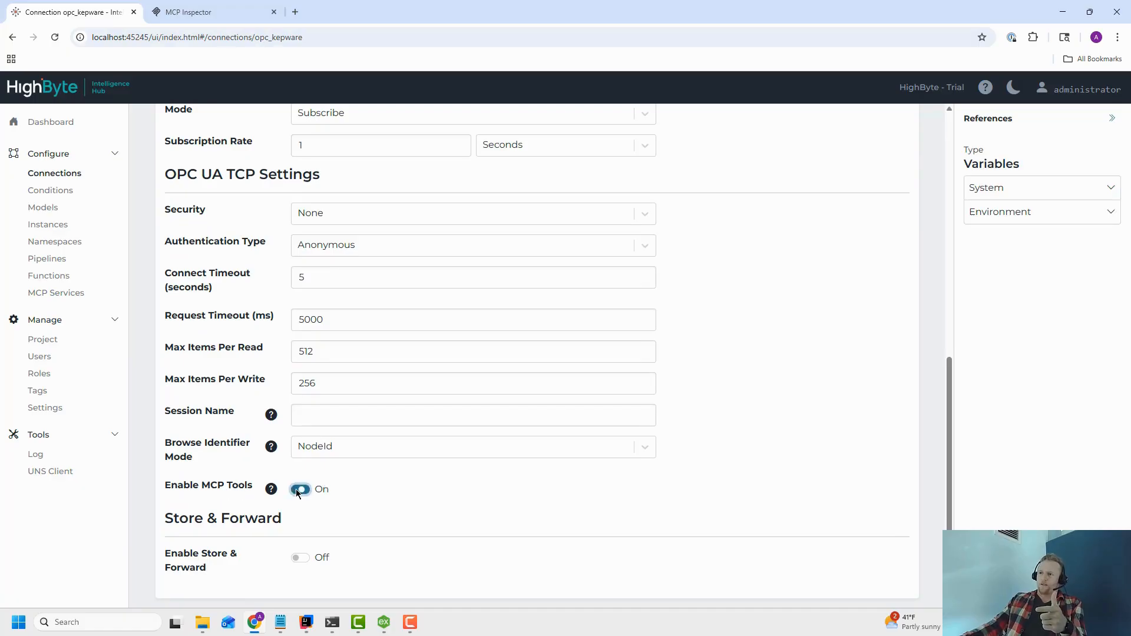
scroll(705, 379, "up", 9)
left_click(891, 291)
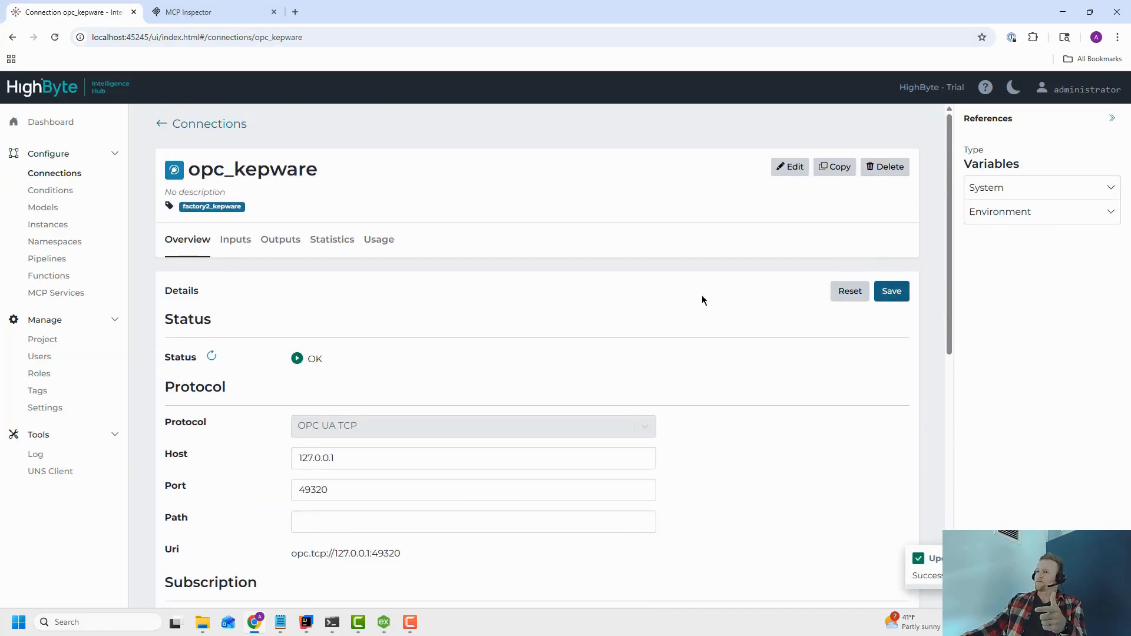
Clear and relist the tools in the MCP Inspector to check the opc_kepware tools.
left_click(56, 292)
scroll(189, 389, "down", 1)
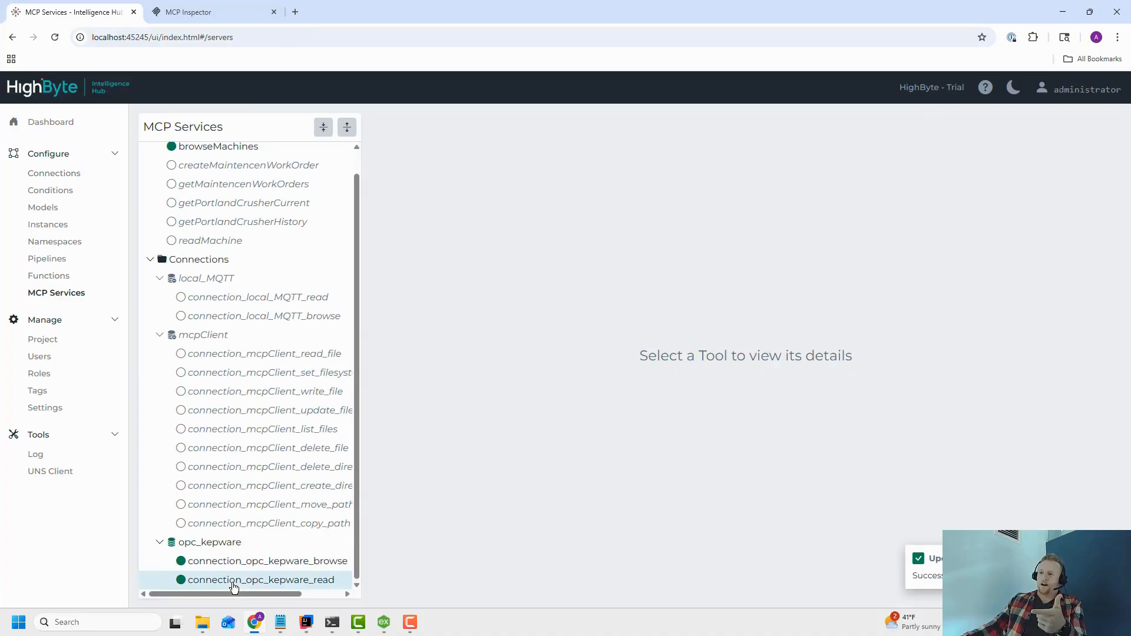
left_click(234, 583)
left_click(188, 12)
left_click(436, 205)
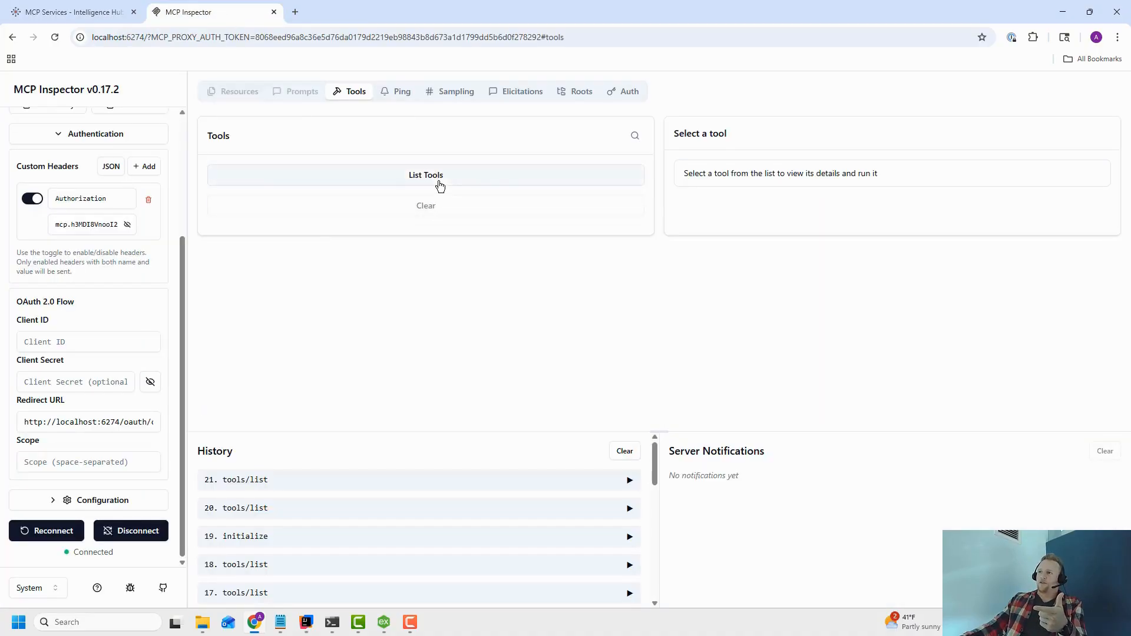
left_click(439, 187)
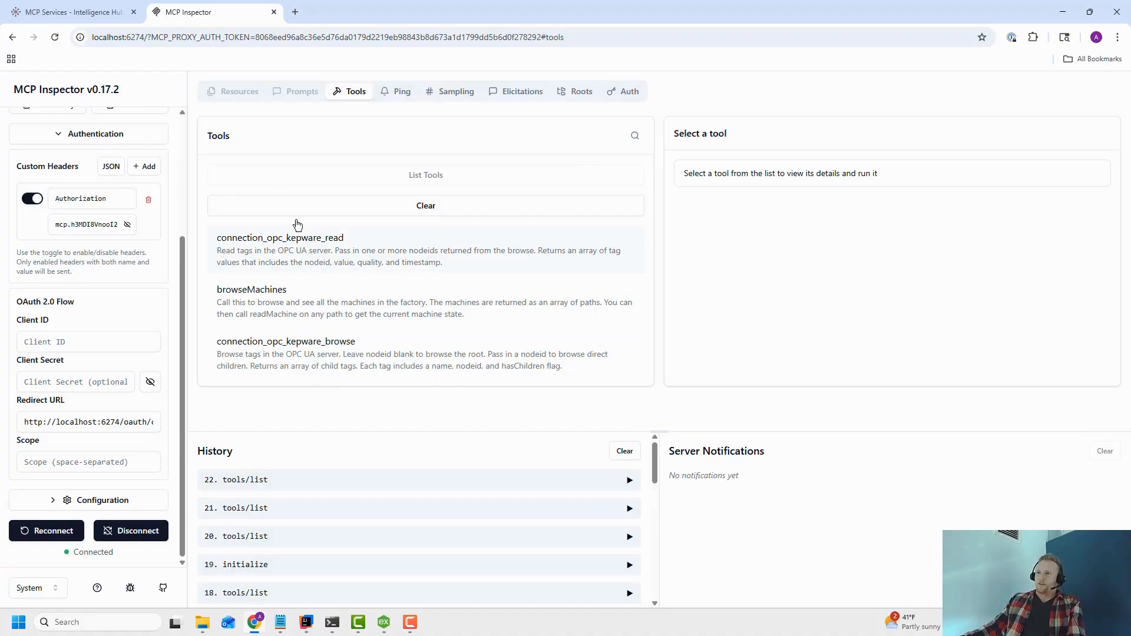
Review the descriptions of the opc_kepware and local_MQTT connection tools under MCP Services.
left_click(113, 16)
left_click(257, 561)
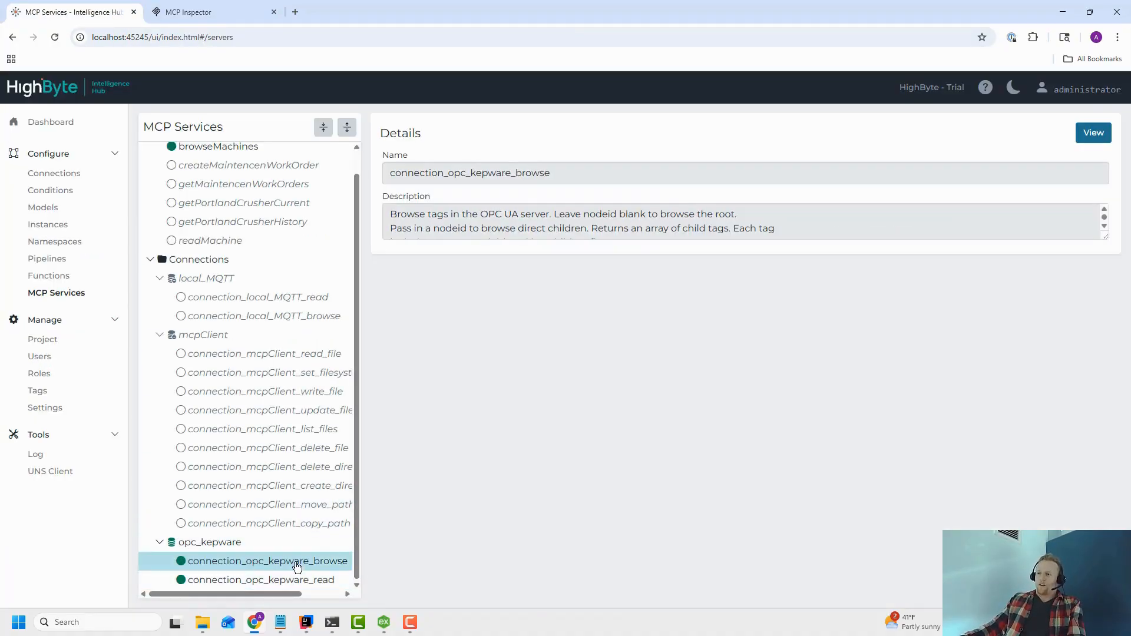
left_click(310, 583)
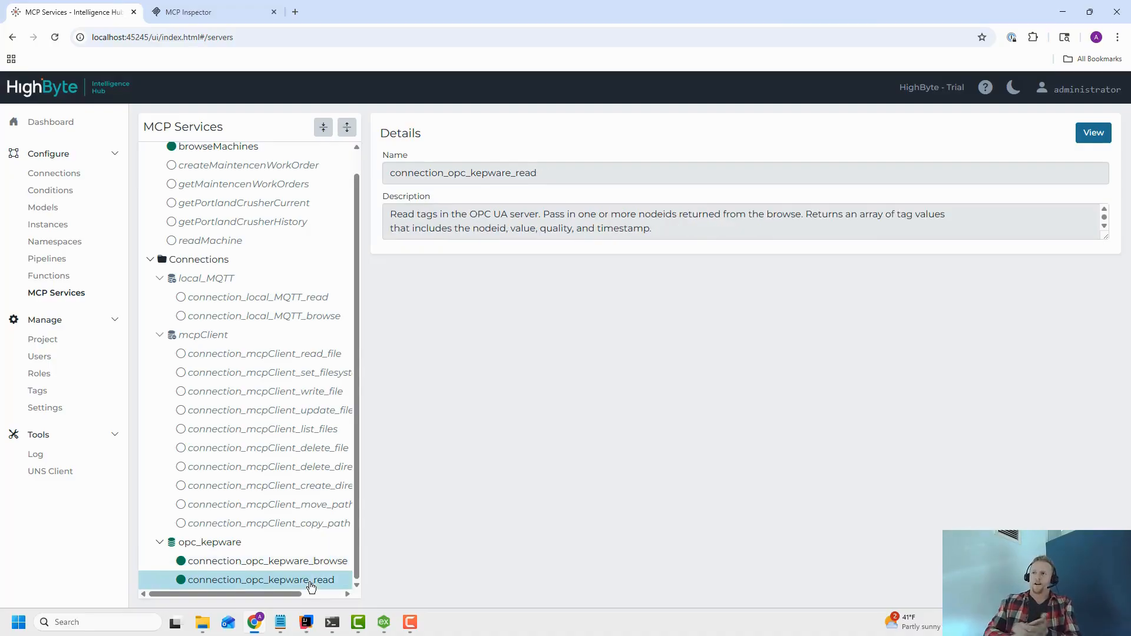
left_click(204, 284)
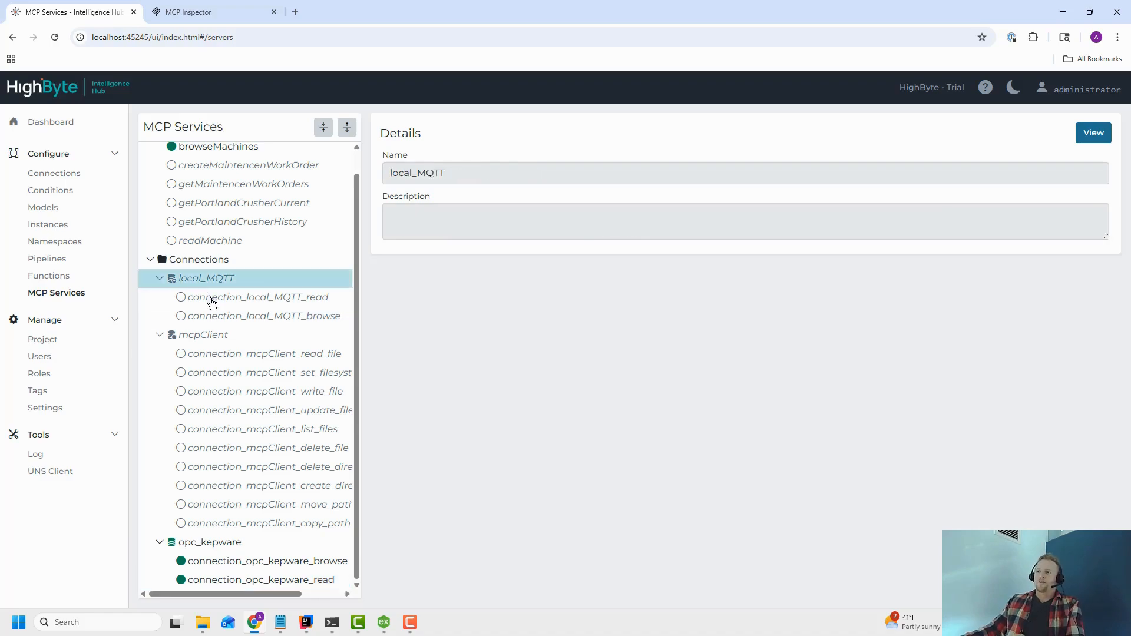
left_click(212, 302)
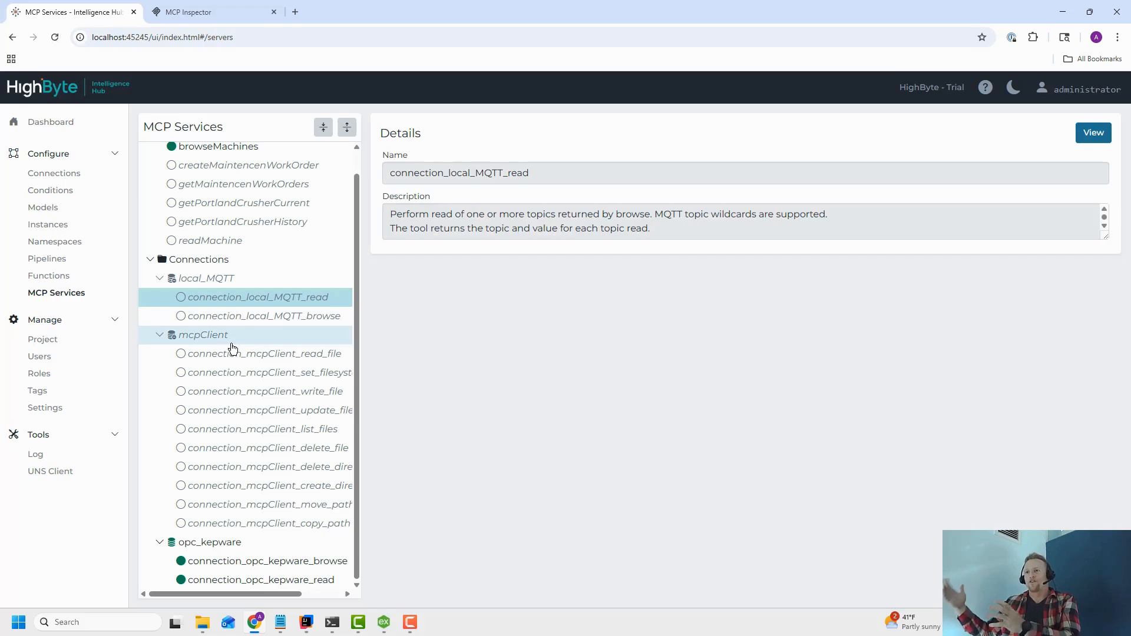
left_click(297, 568)
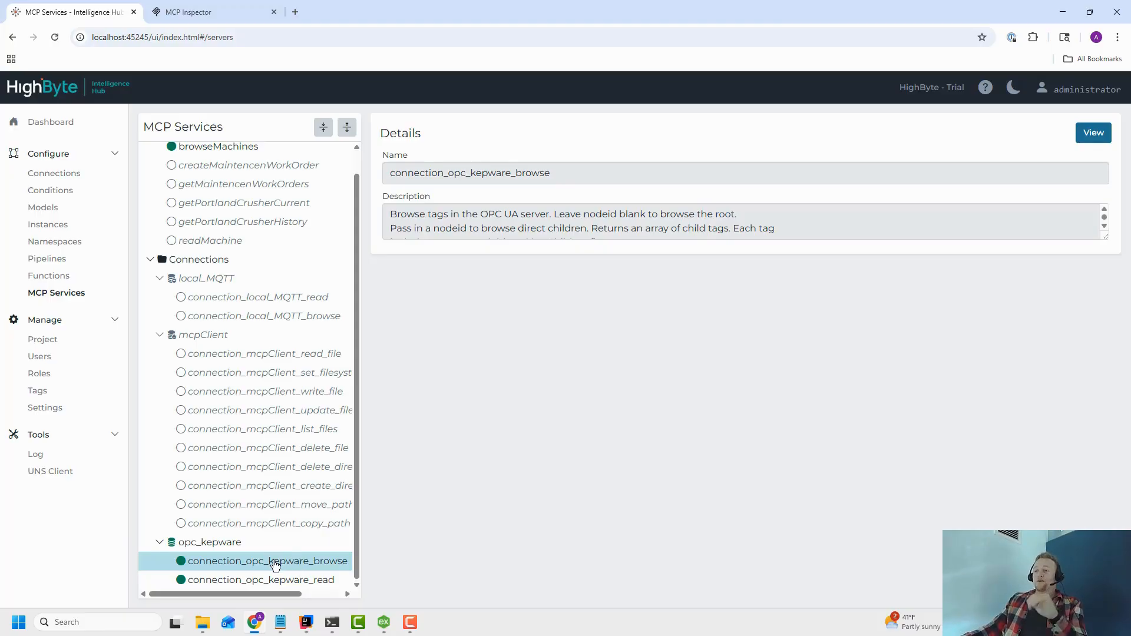
left_click(152, 625)
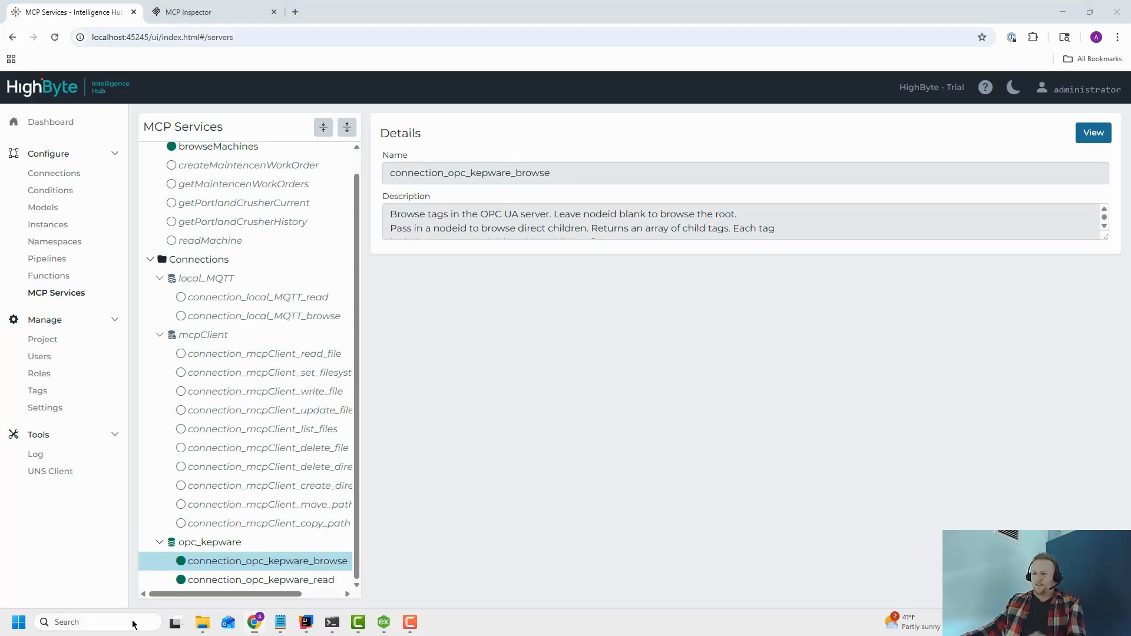
Launch the Claude desktop app and bring its window to the front.
type("claude")
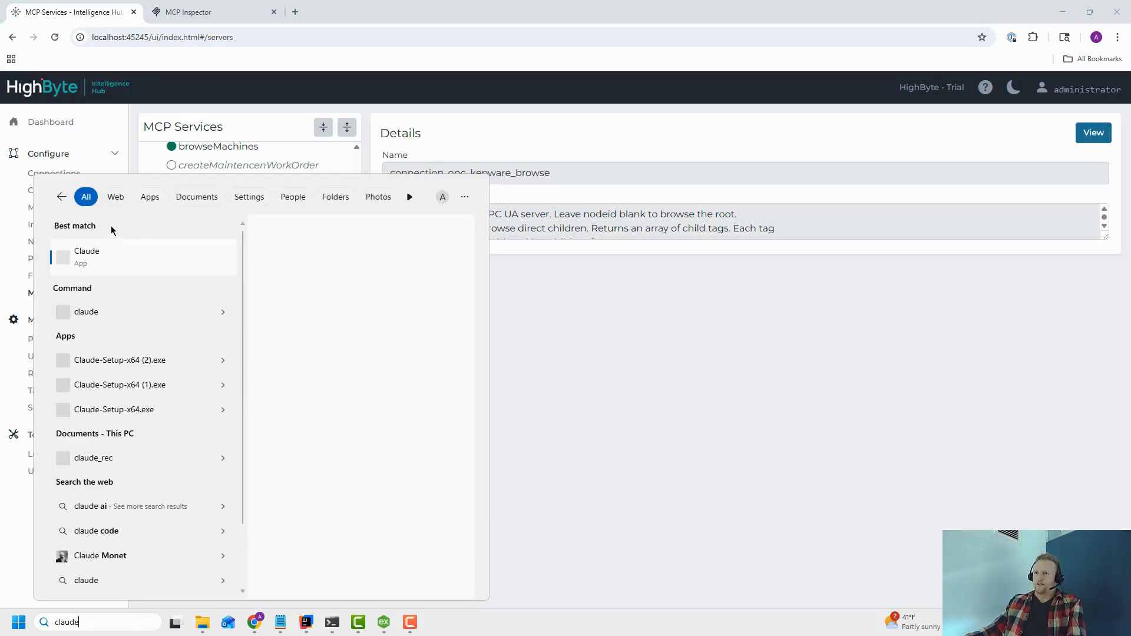
left_click(104, 260)
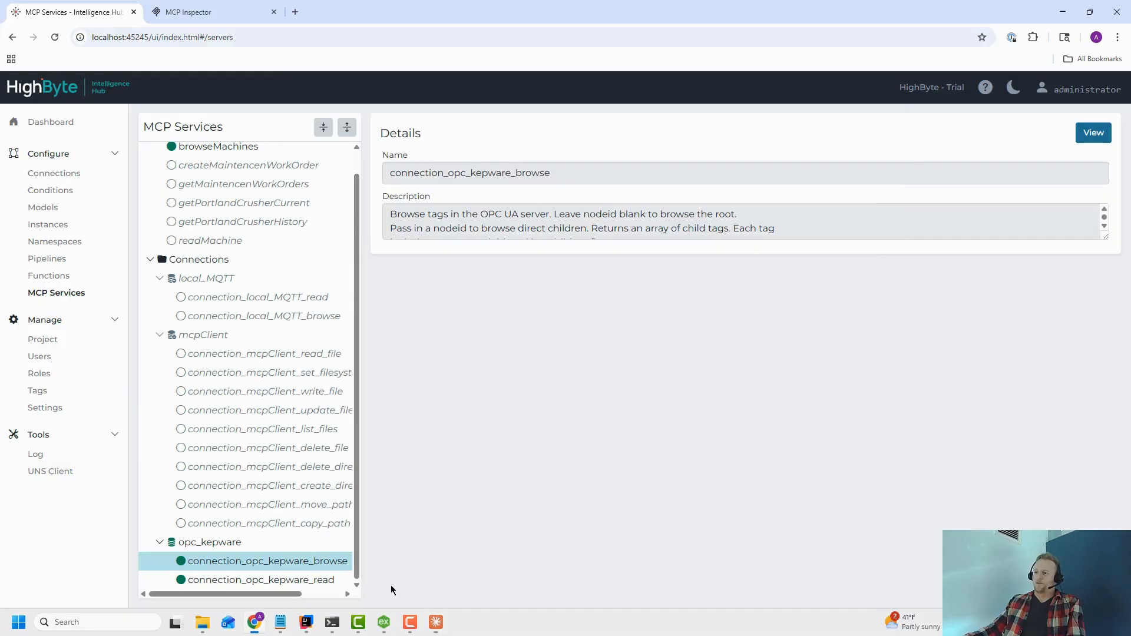
left_click(386, 623)
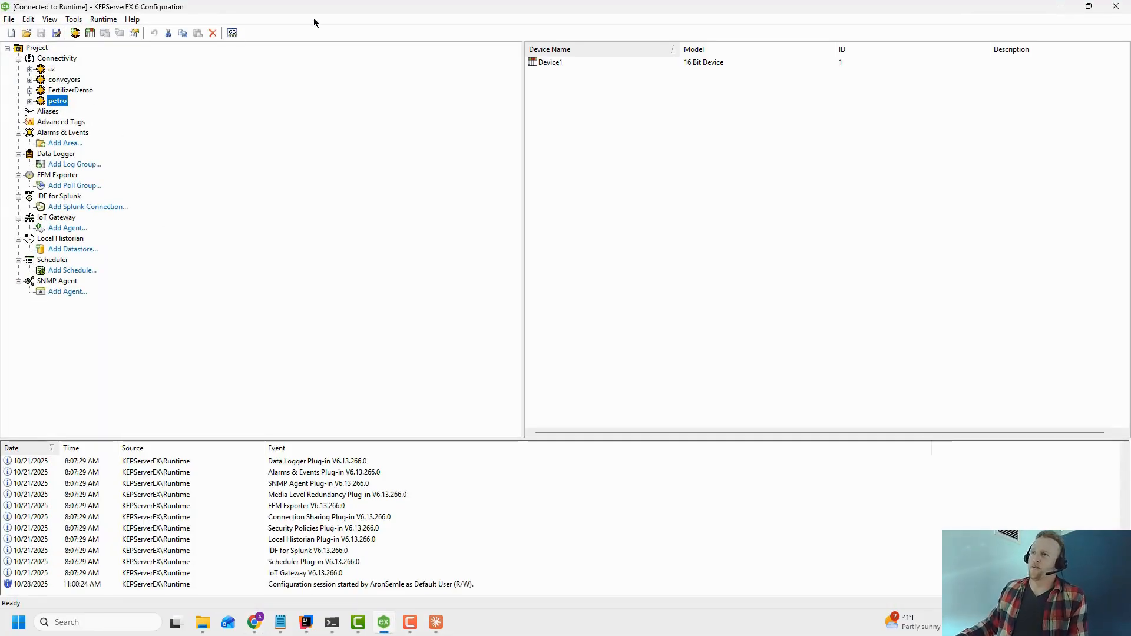
left_click(1063, 7)
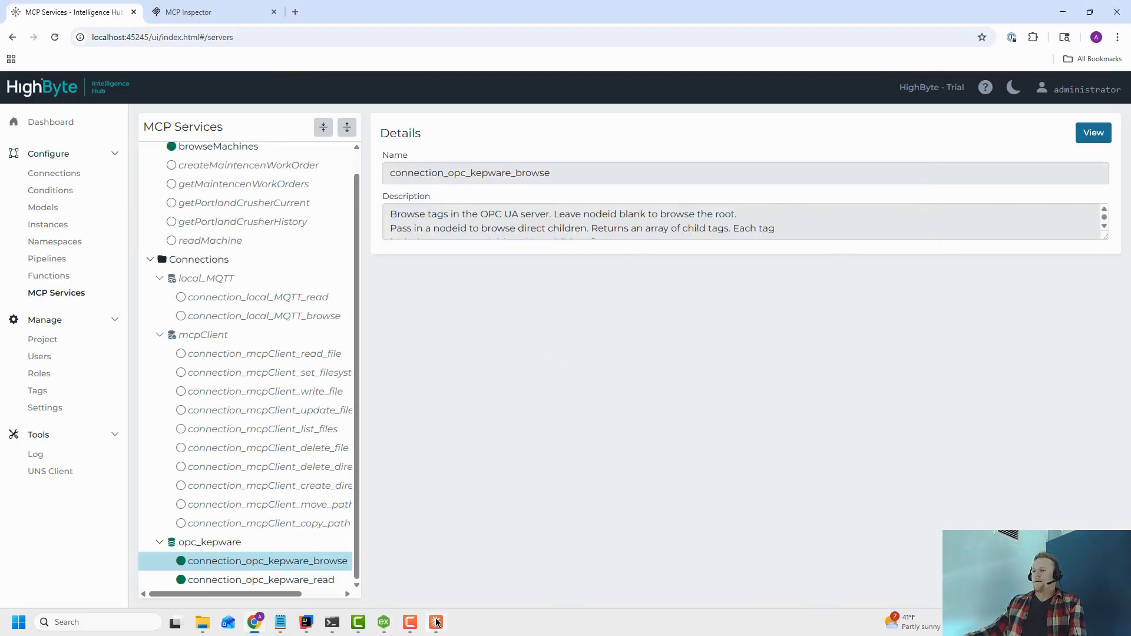
left_click_drag(416, 626, 446, 632)
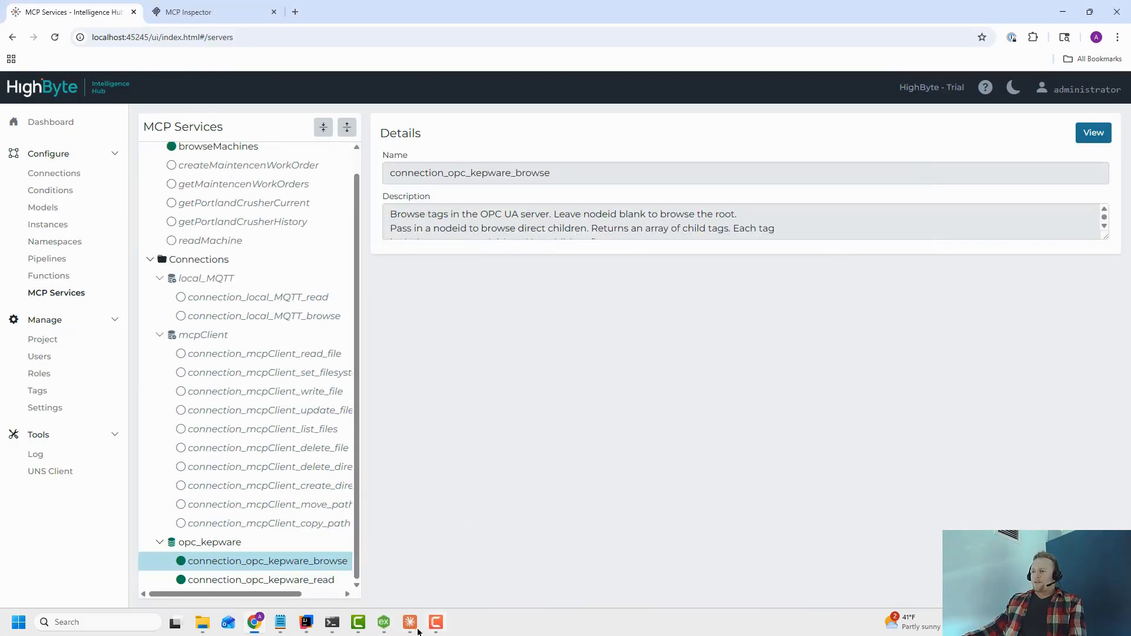
left_click(412, 625)
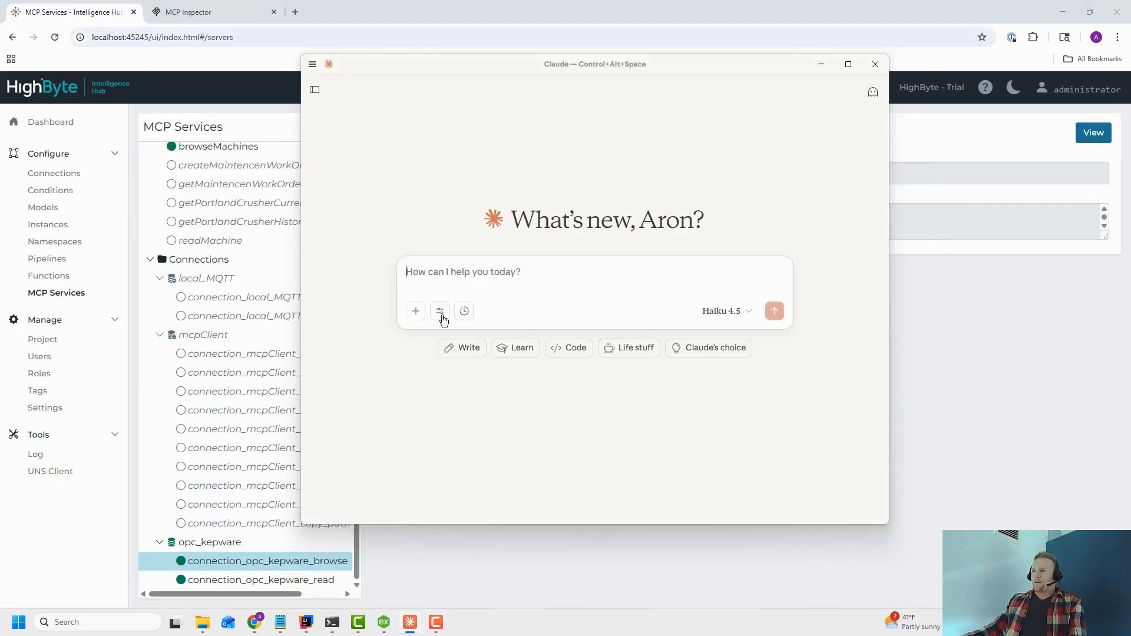
Check which highbyte_all tools are enabled in Claude's tools menu.
left_click(441, 313)
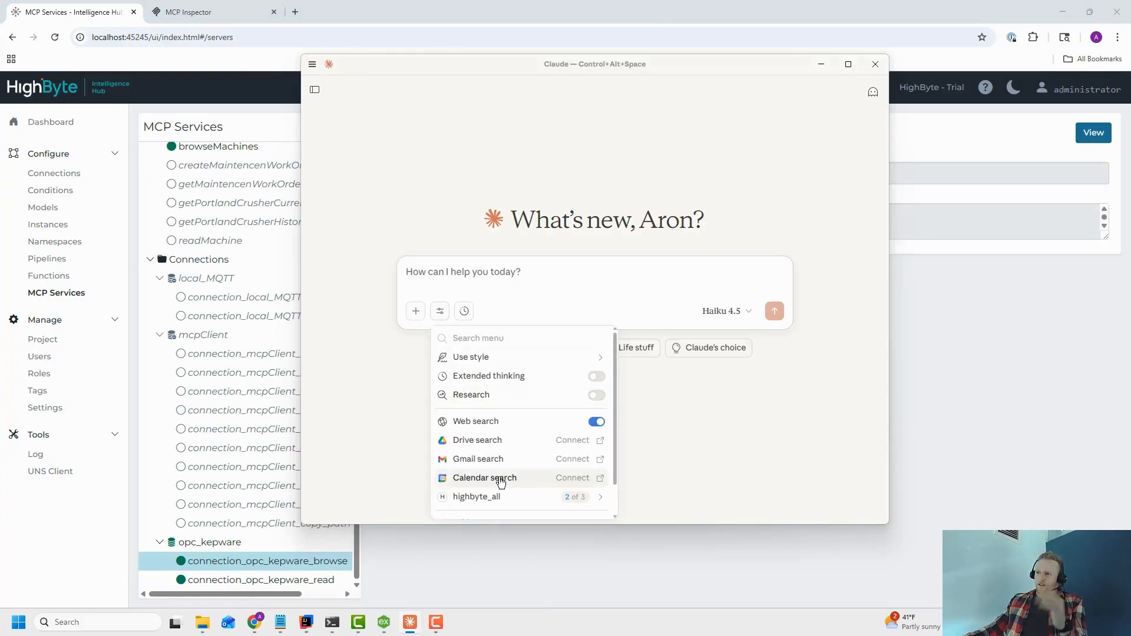
left_click(497, 499)
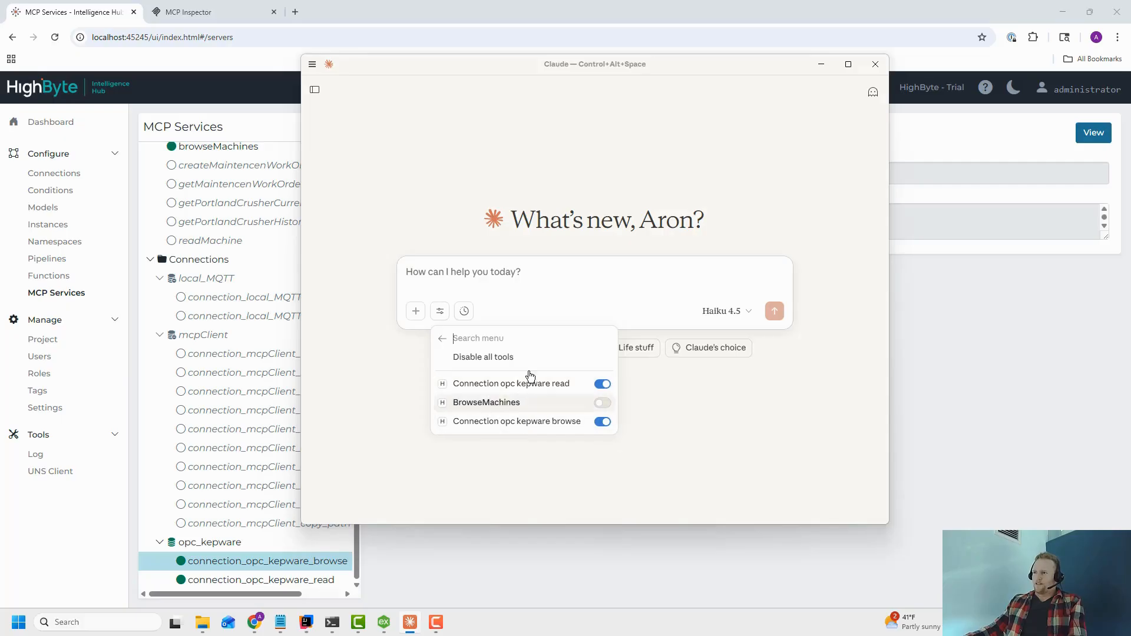
left_click(522, 281)
Ask Claude "Can you browse my OPC server and return the root nodes".
type("Can you b")
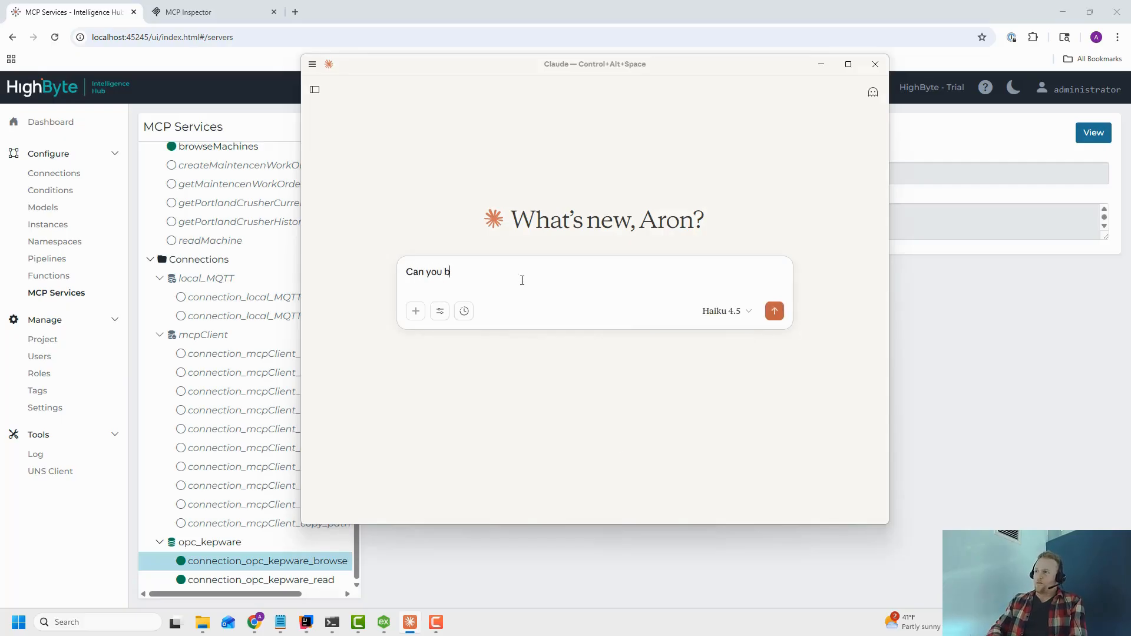
type("rowse my OPC ser")
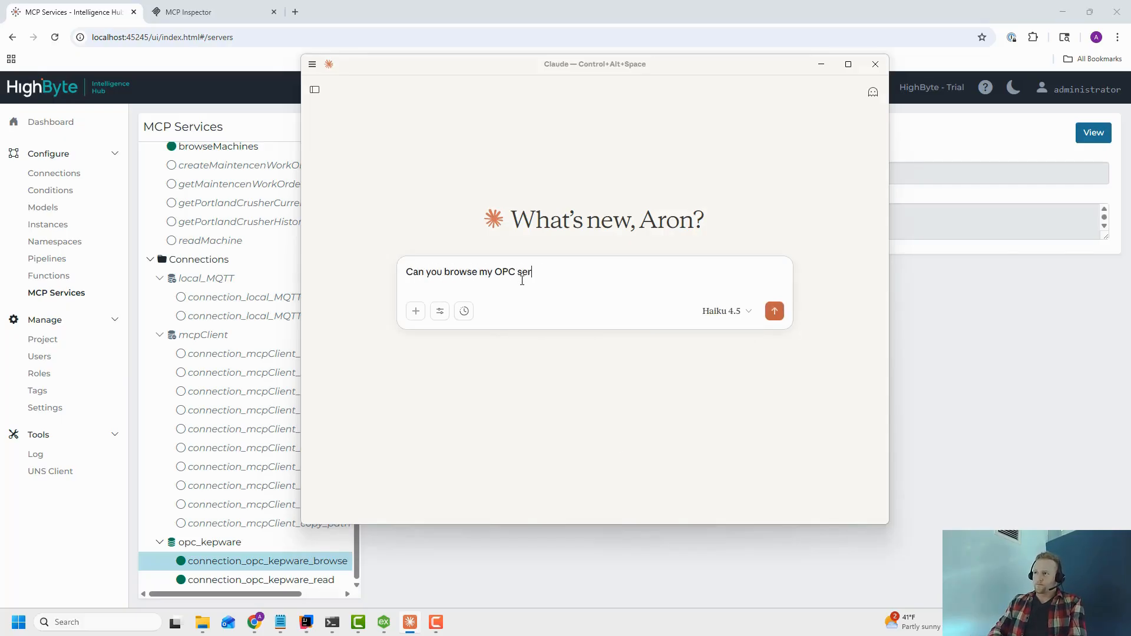
type("ver d and return th")
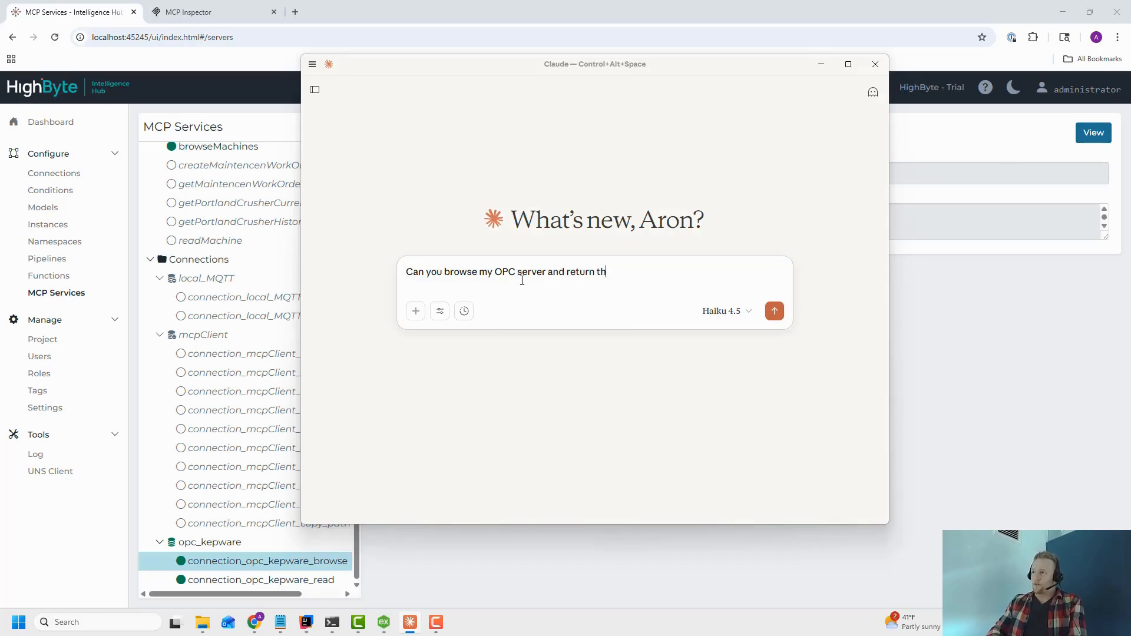
type("e the root nodes")
key("Return")
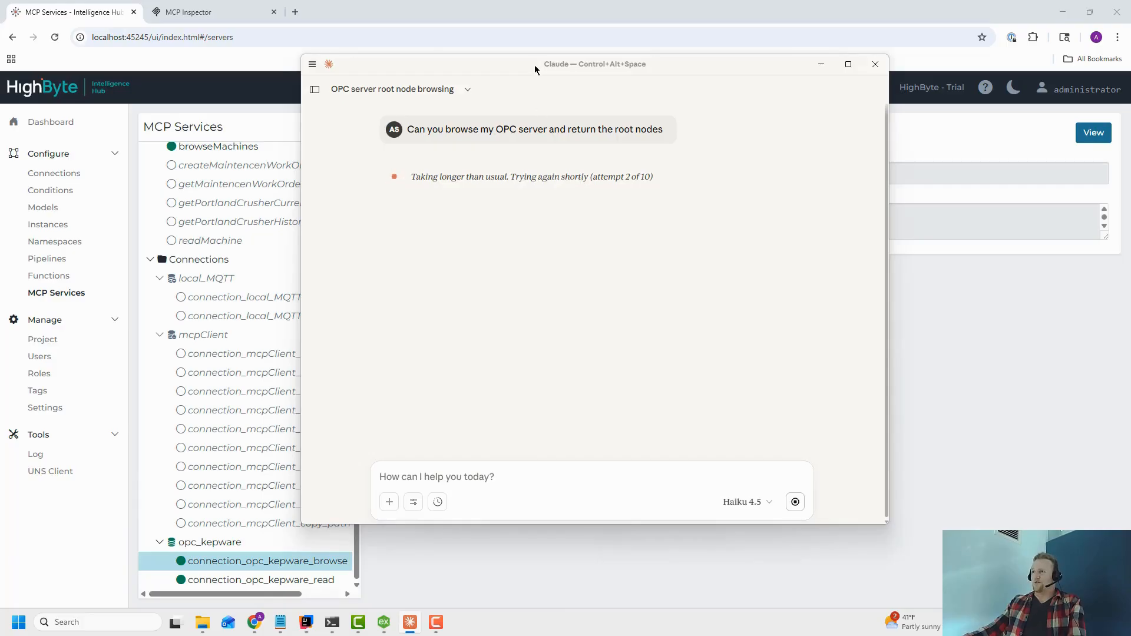
Move the Claude window and start a new chat with the Opus 4.1 model.
left_click_drag(536, 63, 612, 65)
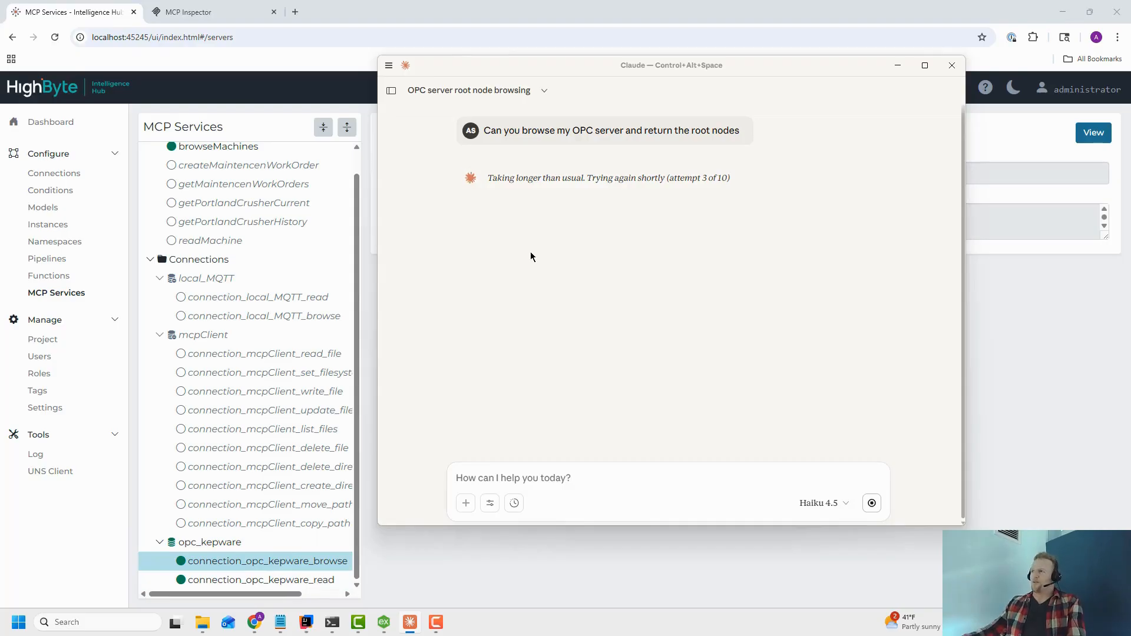
left_click(843, 505)
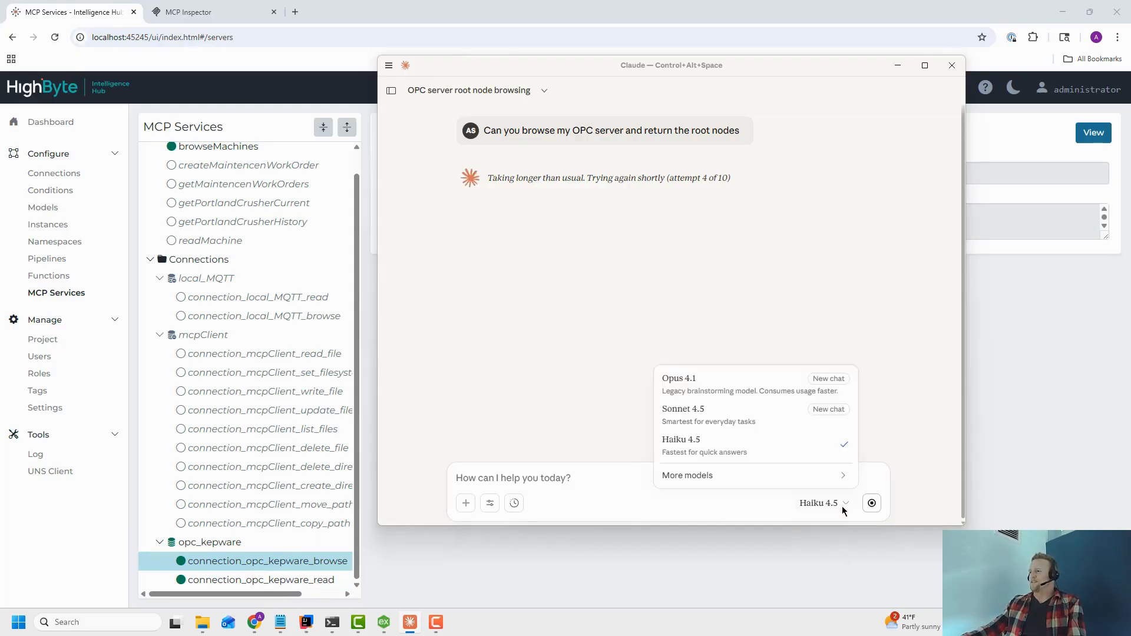
left_click(737, 393)
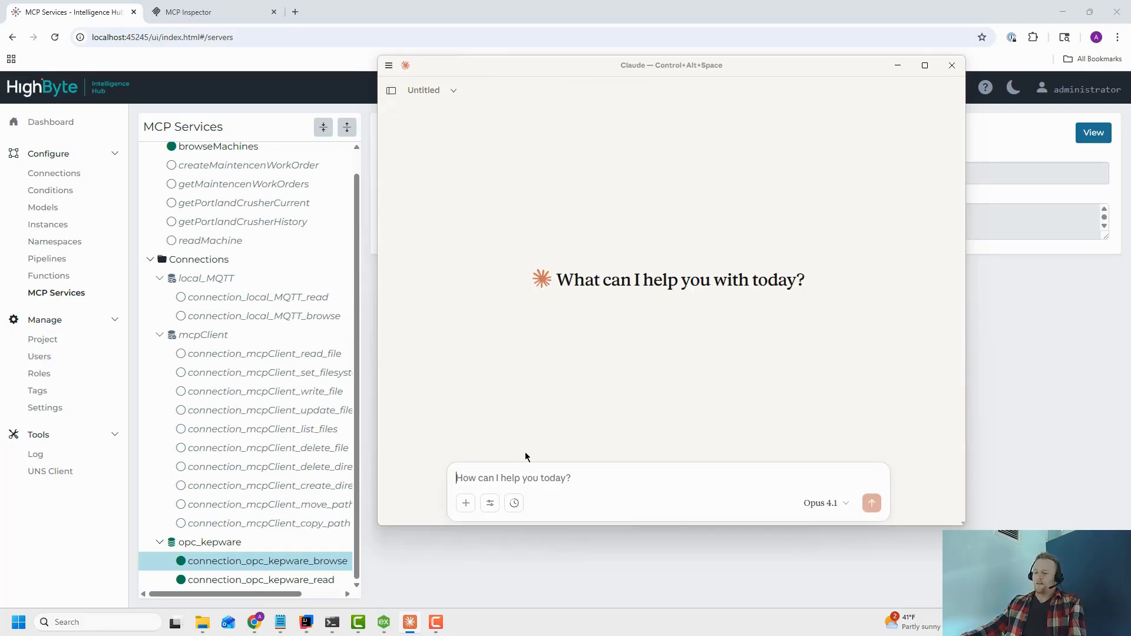
Ask Claude "Can you browse the root of my OPC server".
type("Can you browse th")
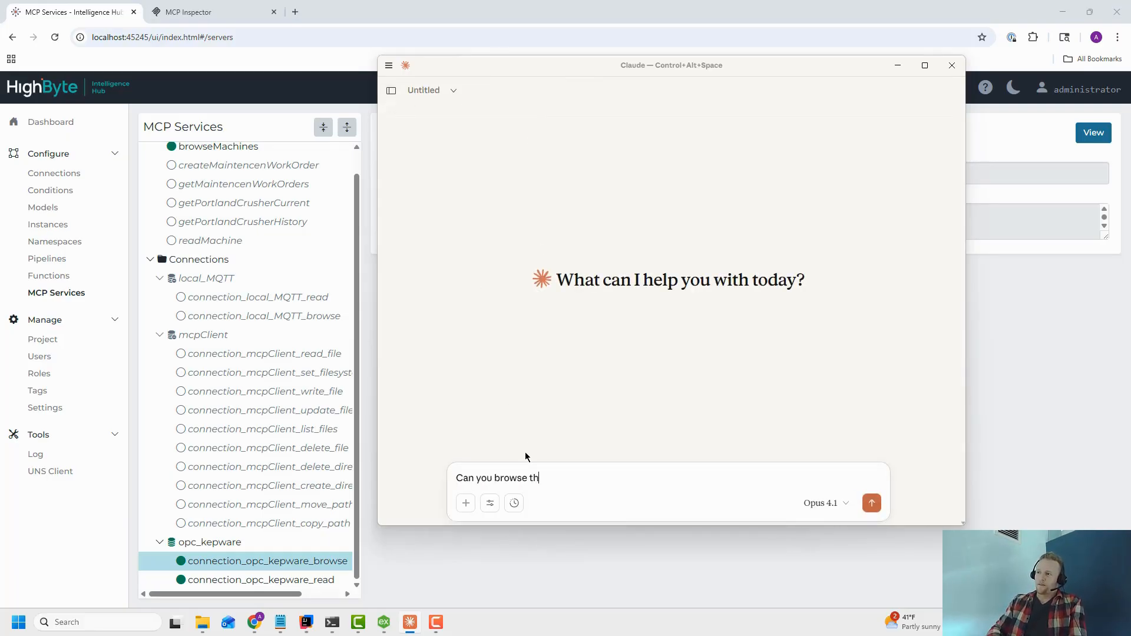
type("e root of my OPC server")
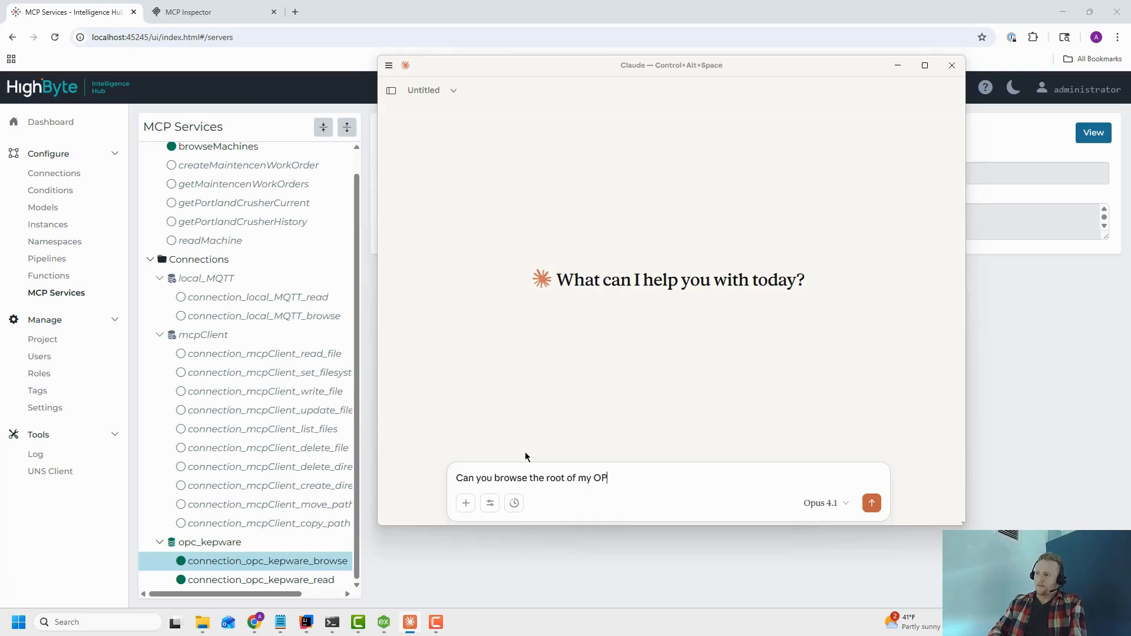
key("Return")
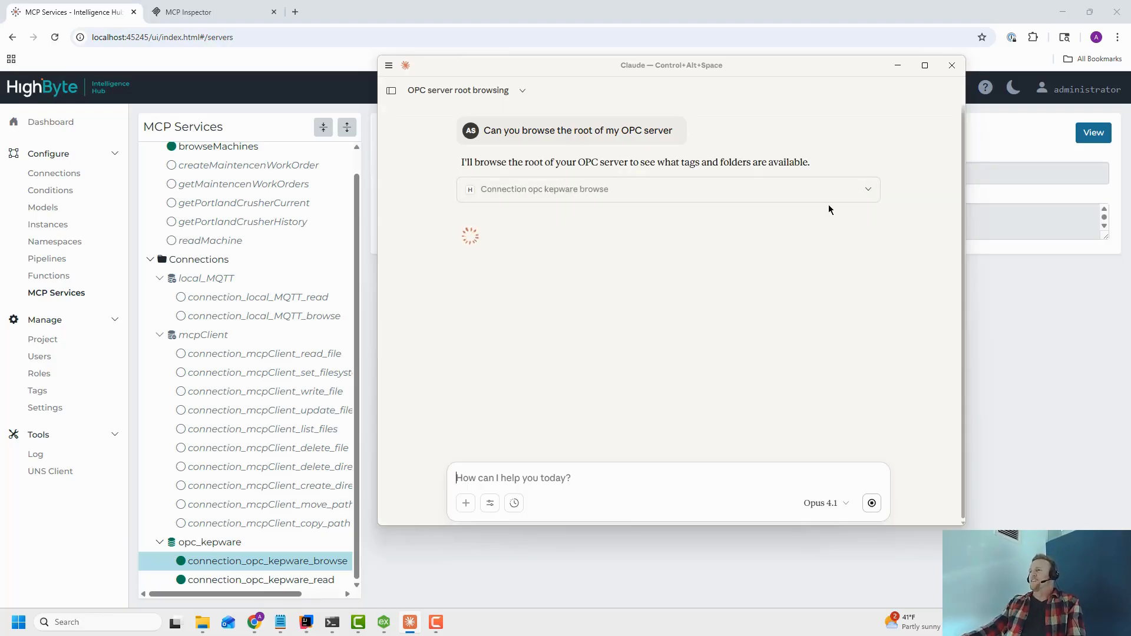
Expand the opc_kepware browse tool call to review its request and response, and scroll through the answer.
left_click(872, 195)
left_click(871, 193)
left_click(871, 193)
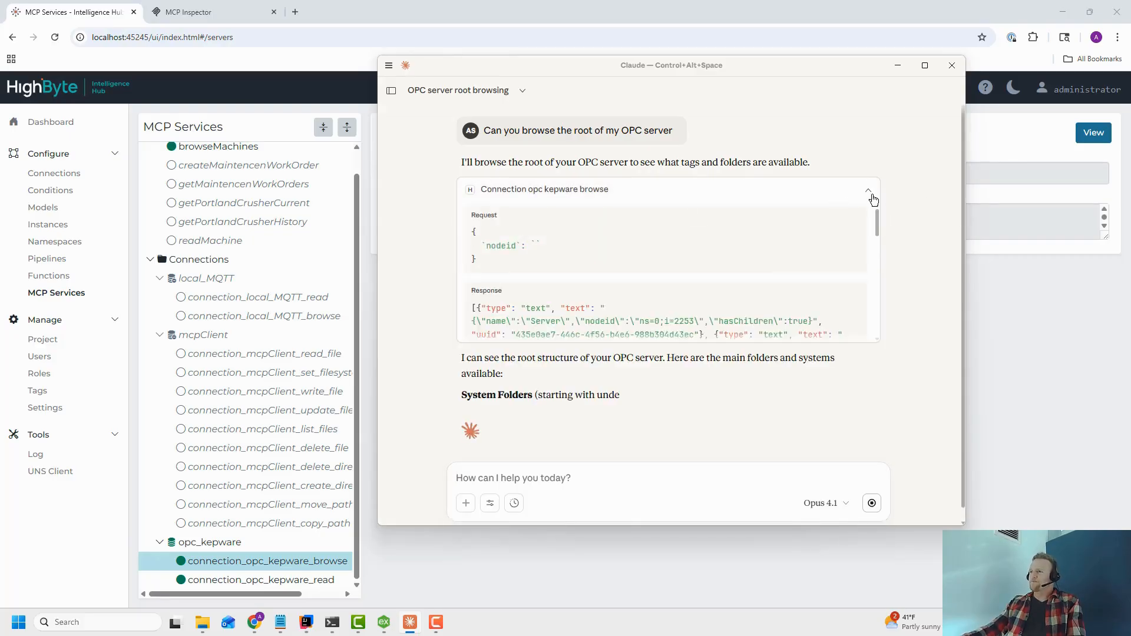
left_click(870, 194)
scroll(505, 337, "down", 3)
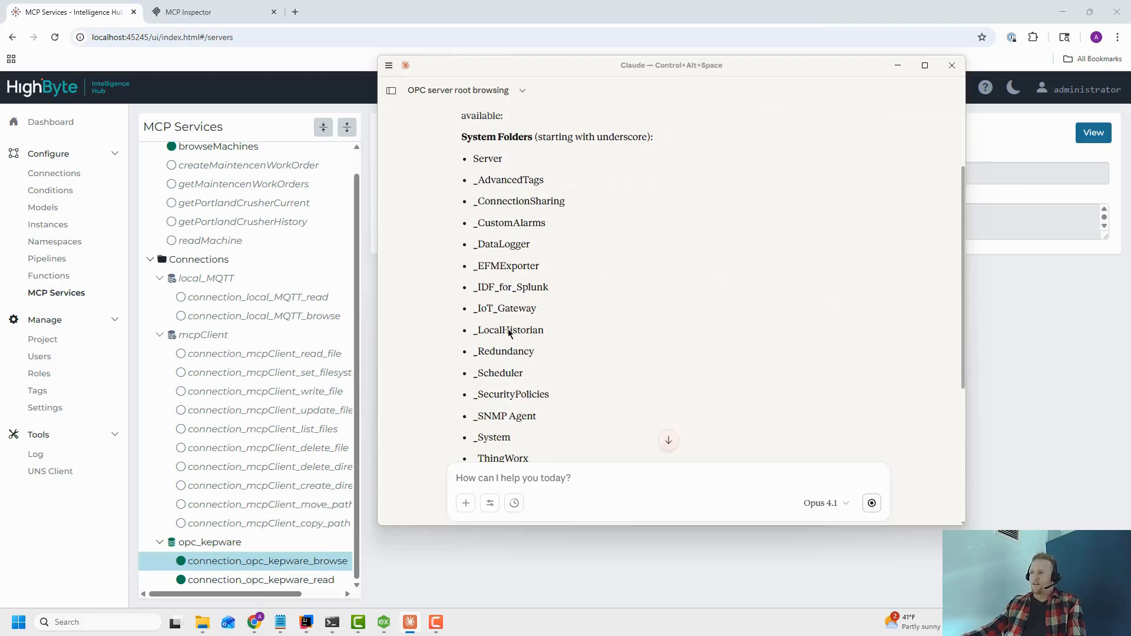
Copy _System from the answer and ask "Under _System there is a system time tag can you read it".
double_click(498, 379)
key("ctrl+c")
left_click(560, 484)
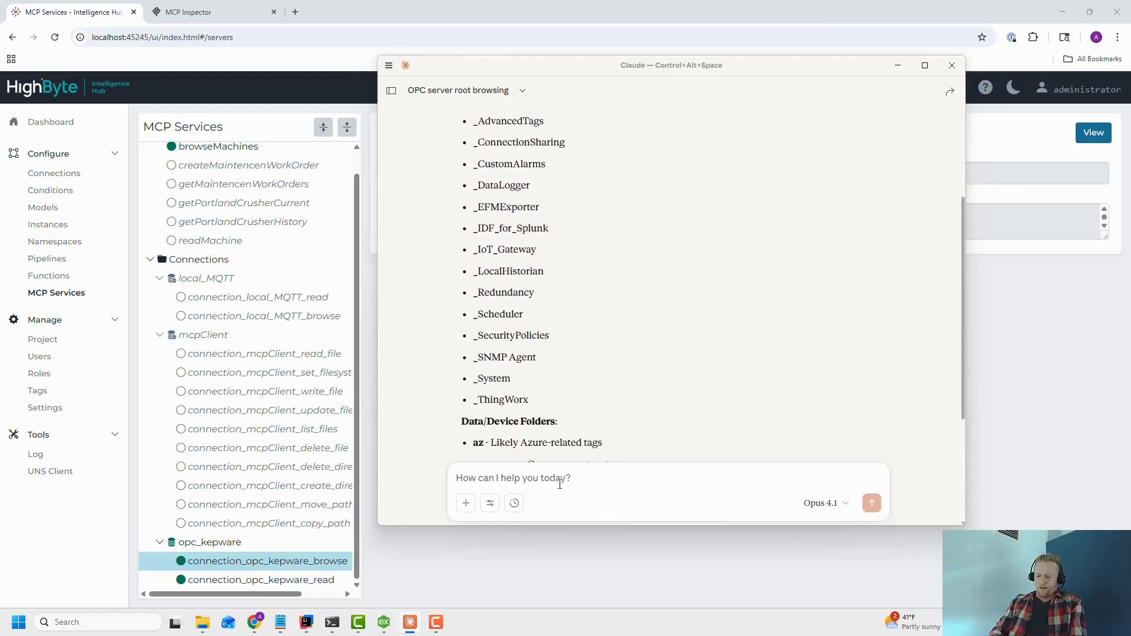
type("Under")
key("ctrl+v")
type("there is a system ti")
type("me t")
type("ag acn")
type("n you read")
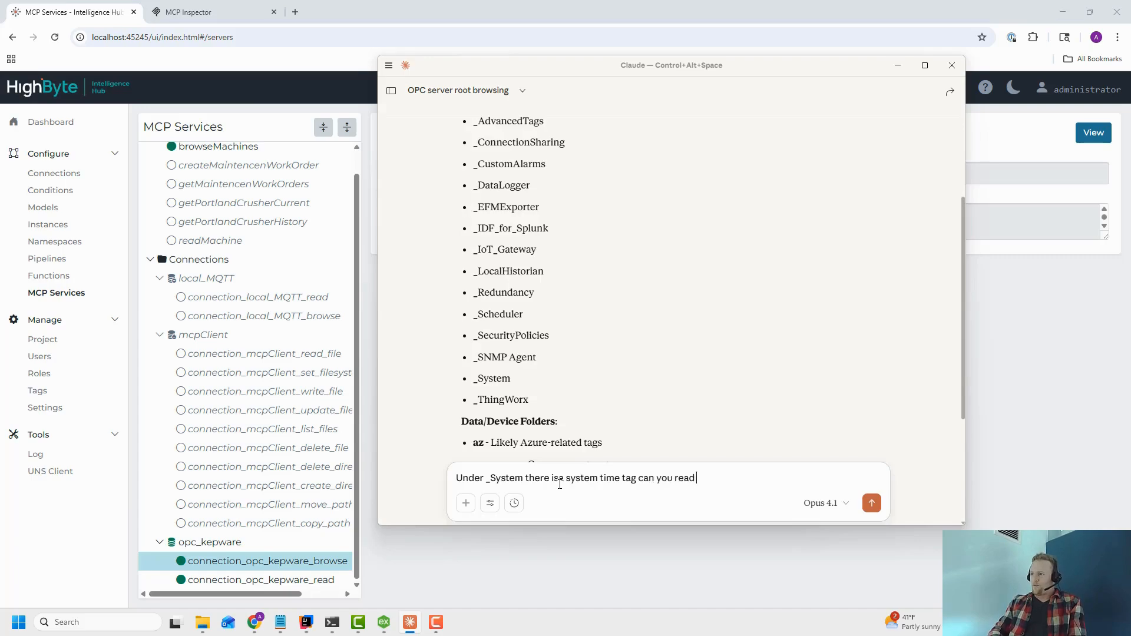
key("Return")
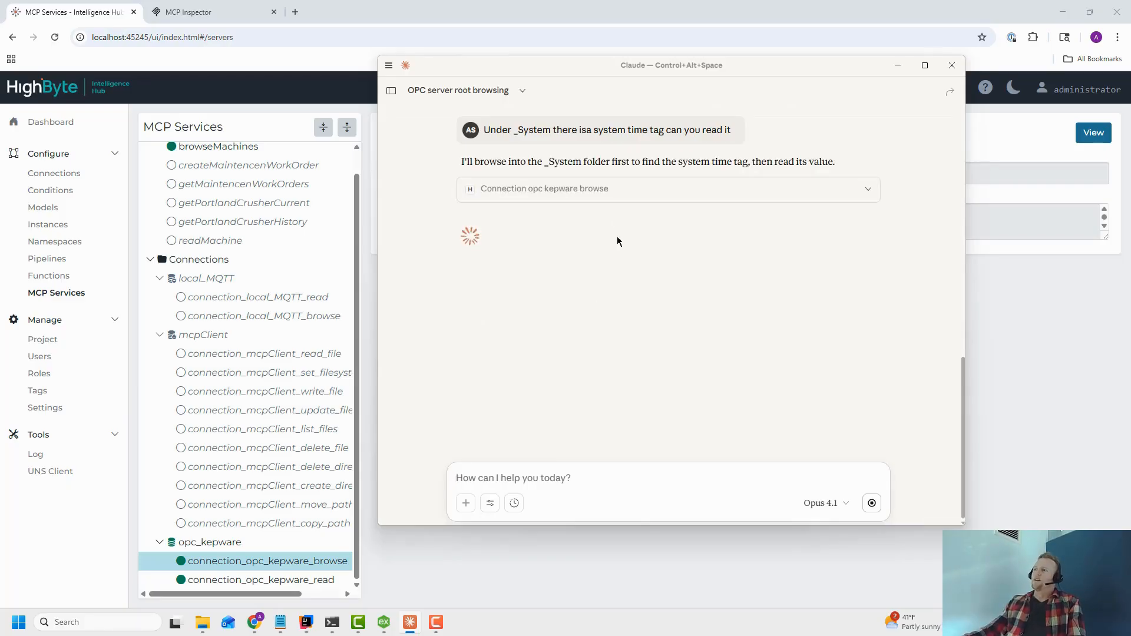
Inspect the browse and read tool requests Claude made for the _System time tags.
left_click(617, 190)
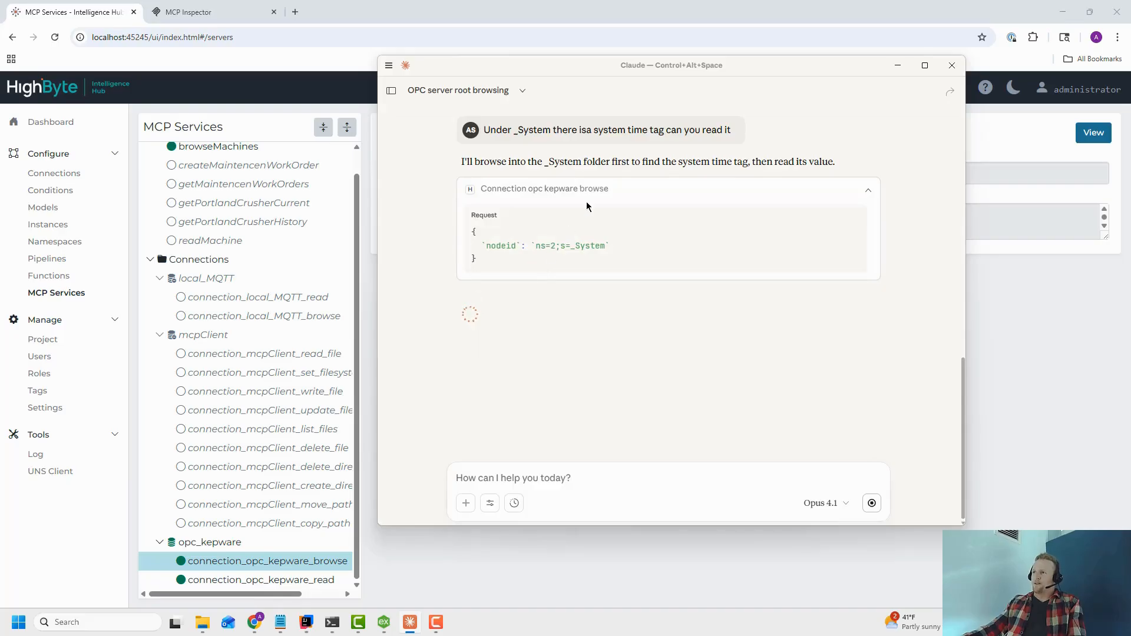
scroll(587, 190, "up", 2)
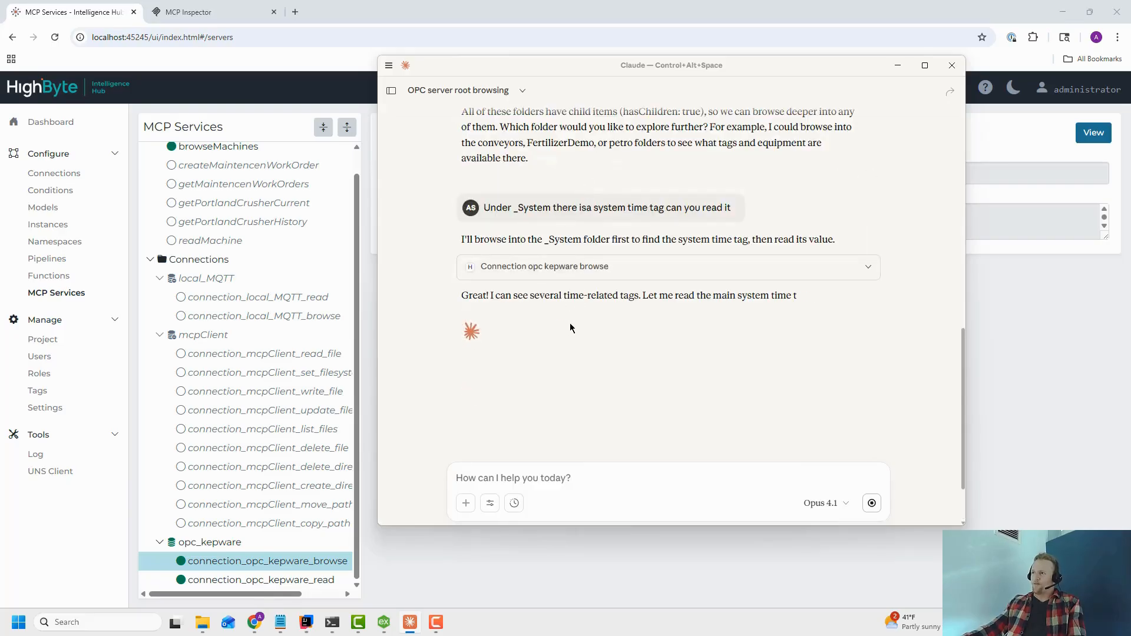
left_click(586, 351)
left_click_drag(526, 403, 626, 443)
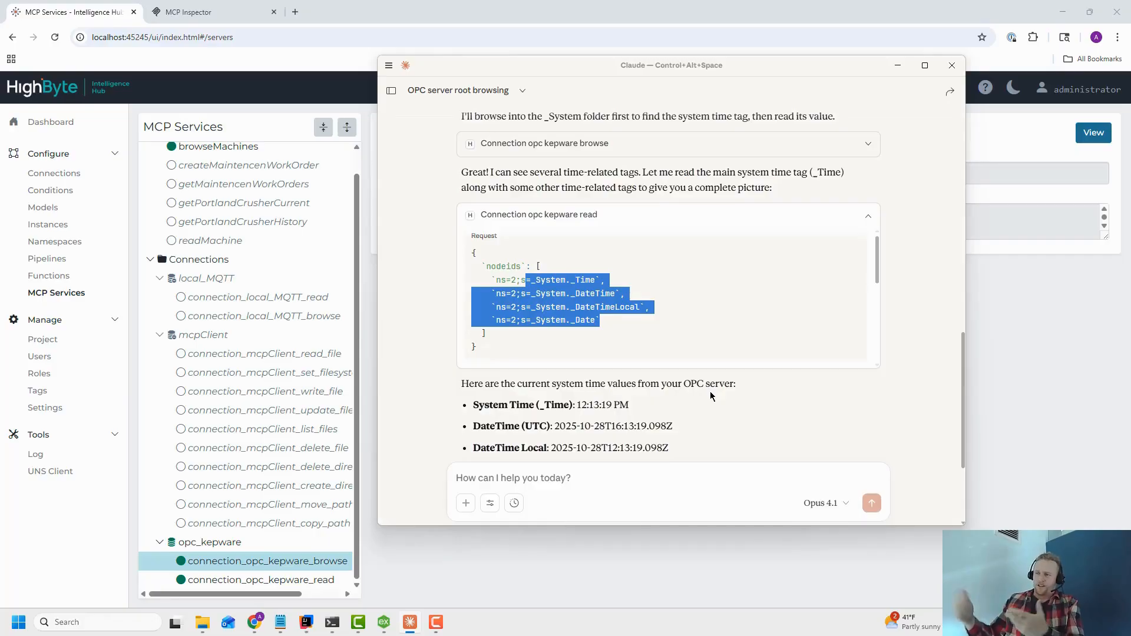
Open the mcpClient connection in a new browser tab from MCP Services.
left_click(610, 545)
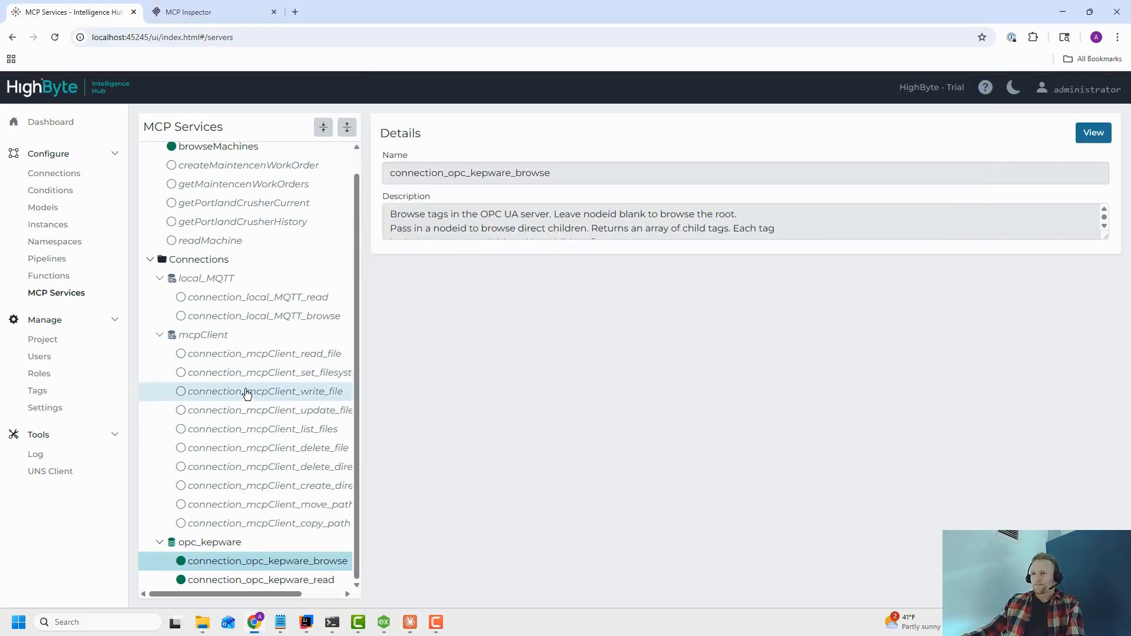
left_click(217, 344)
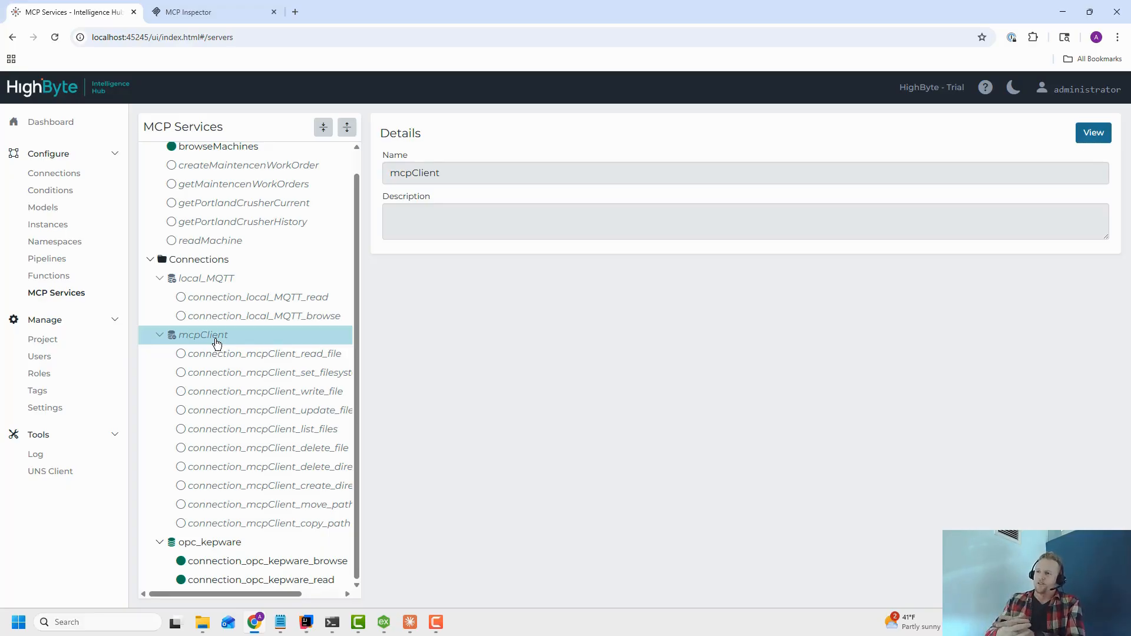
left_click(217, 342)
middle_click(1093, 136)
left_click(212, 14)
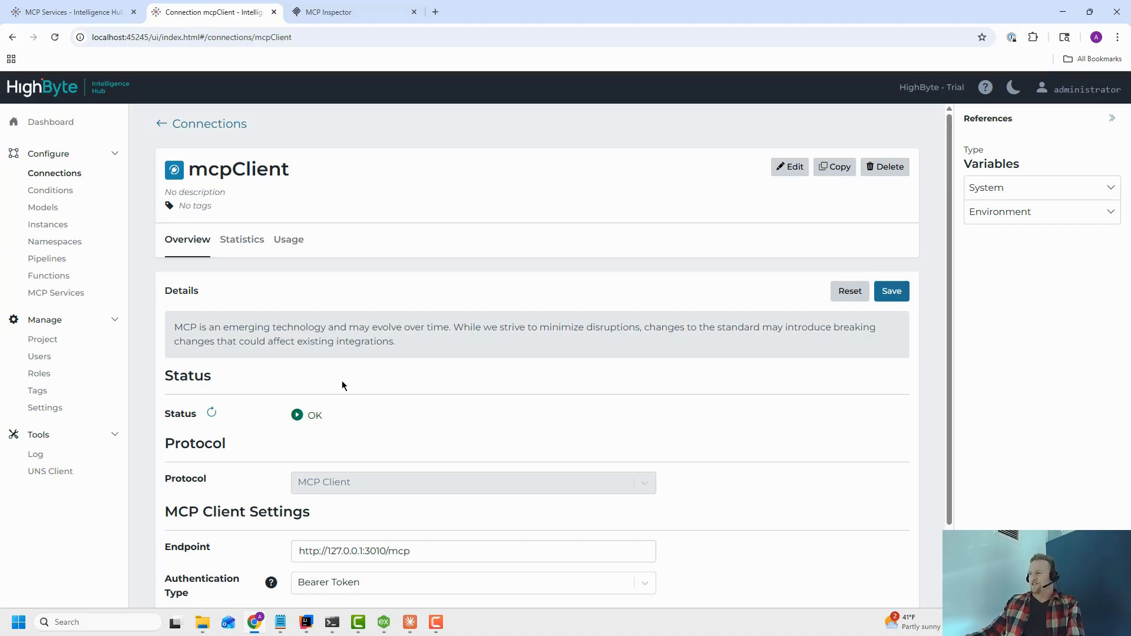
Turn on Enable MCP Tools for the mcpClient connection and save it.
scroll(238, 380, "down", 2)
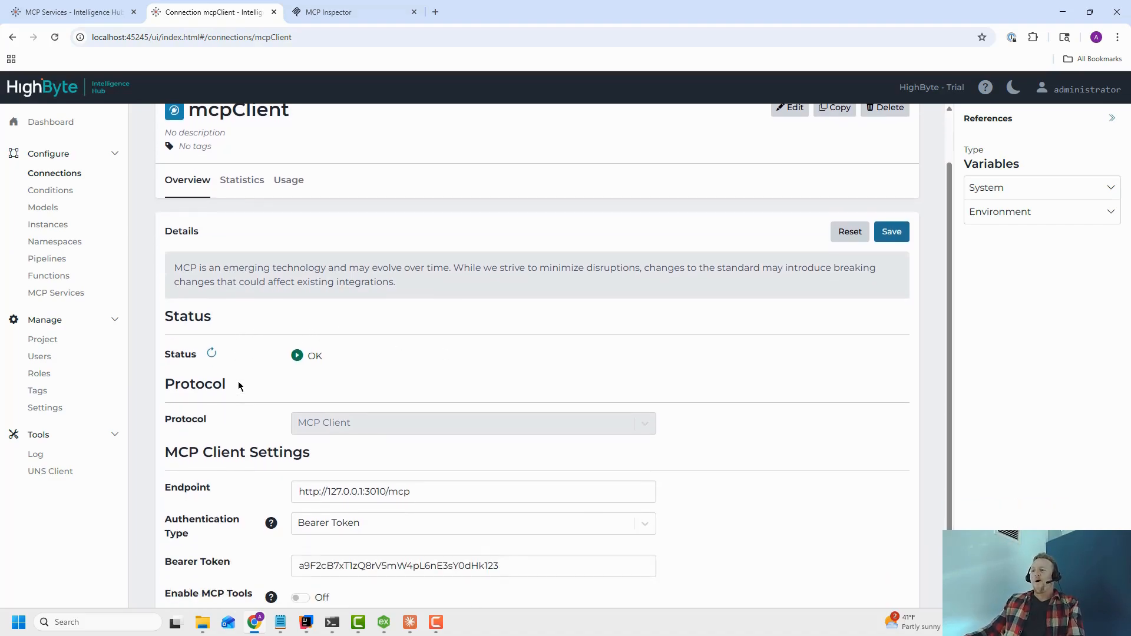
left_click_drag(422, 458, 163, 456)
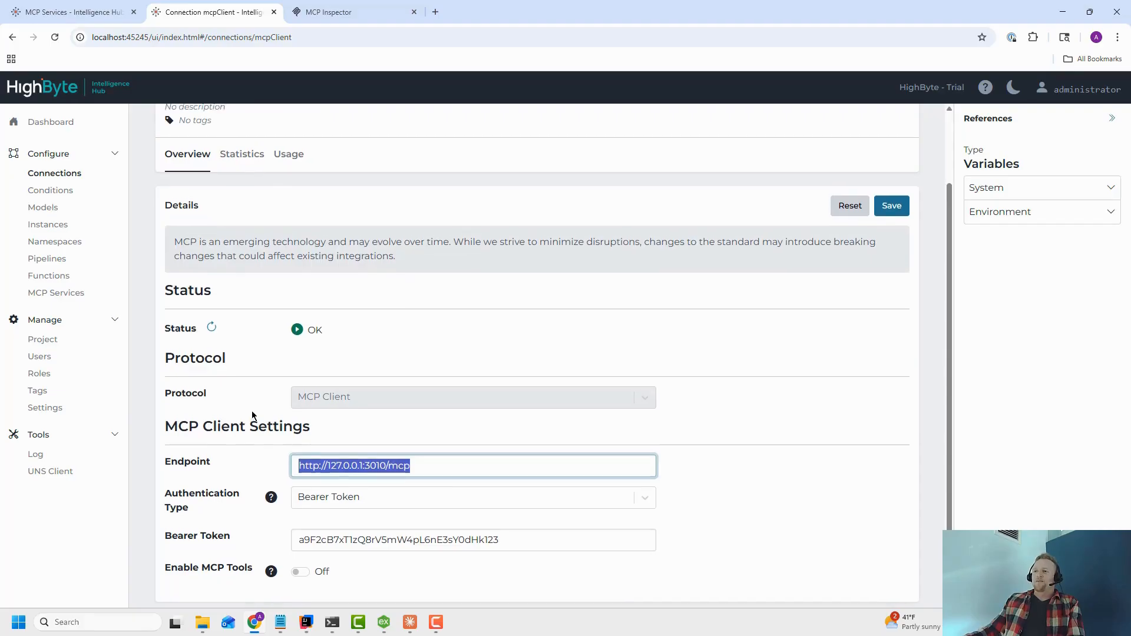
scroll(255, 417, "up", 2)
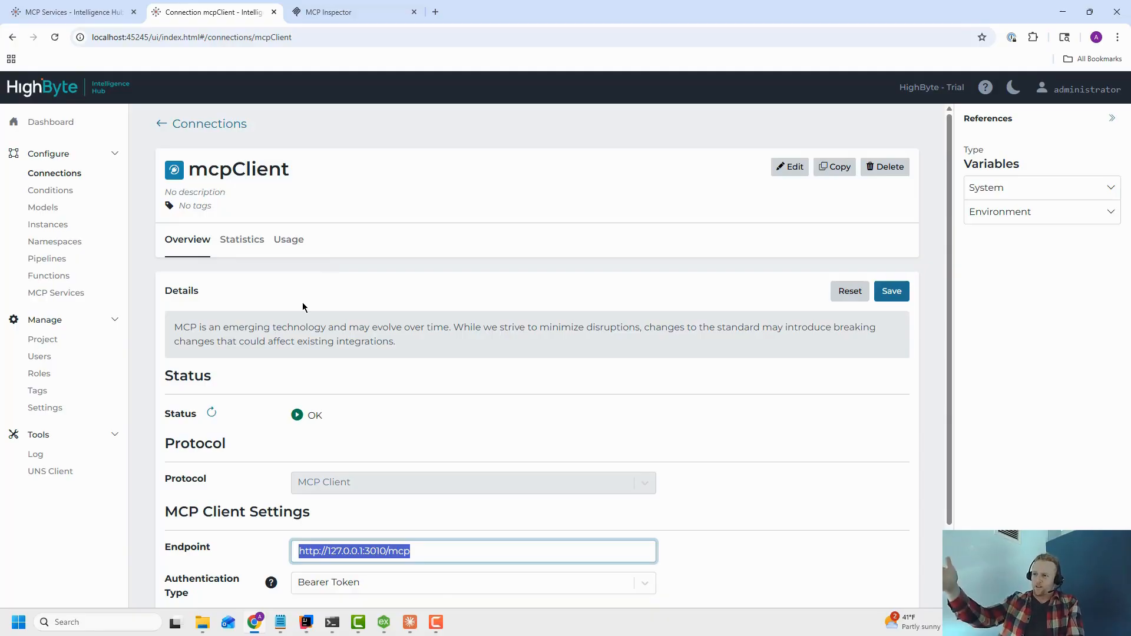
left_click_drag(0, 200, 0, 207)
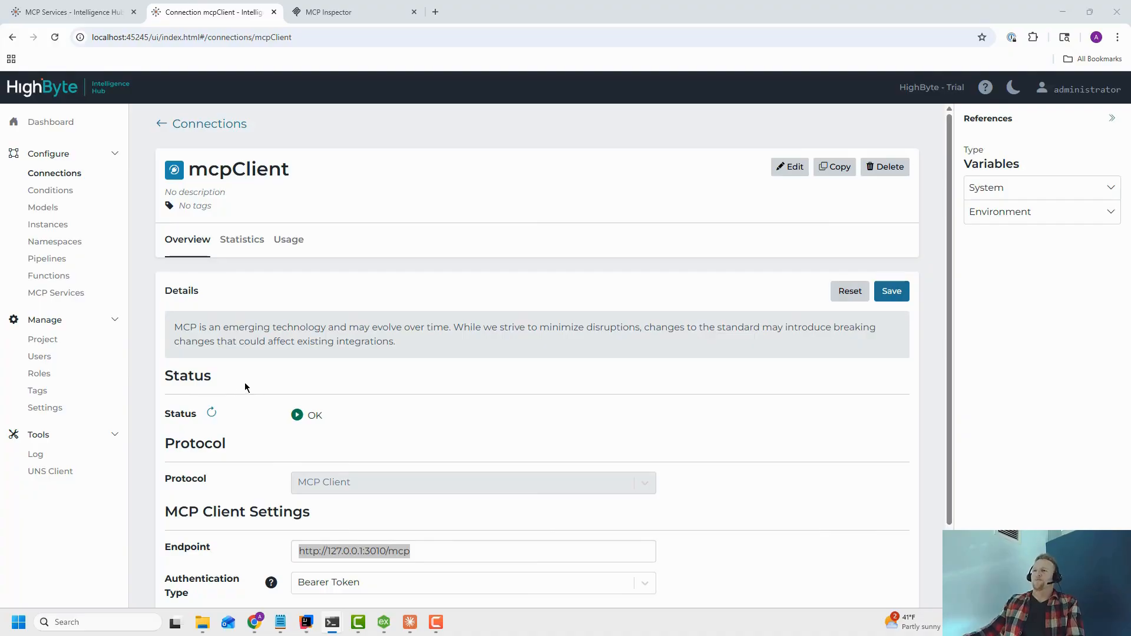
left_click(63, 301)
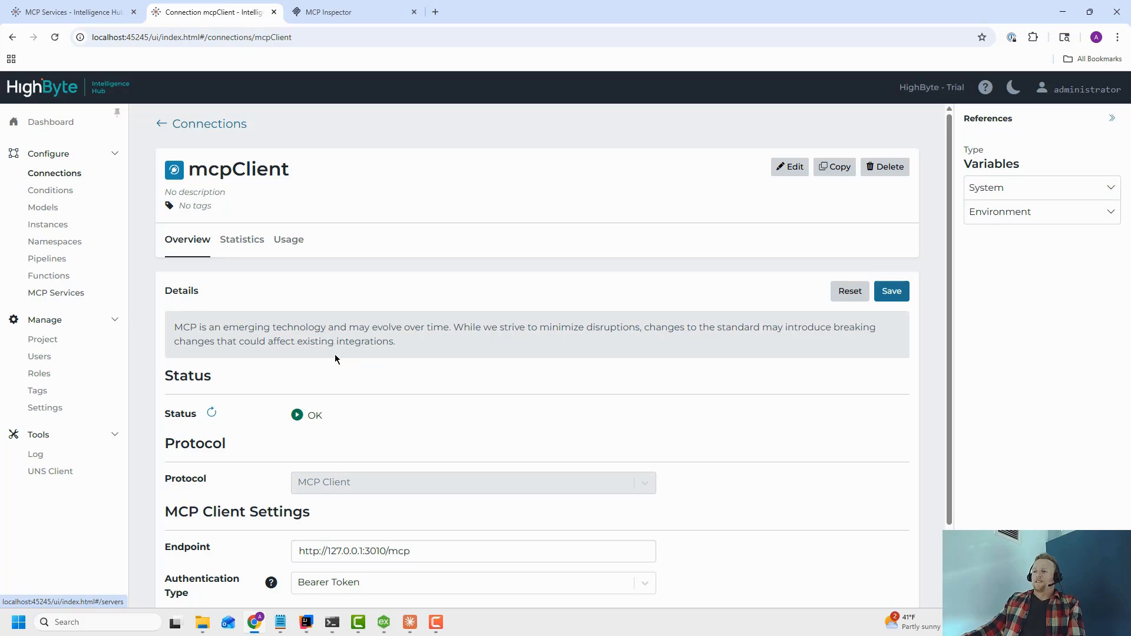
scroll(318, 576, "down", 2)
left_click(301, 569)
left_click(891, 203)
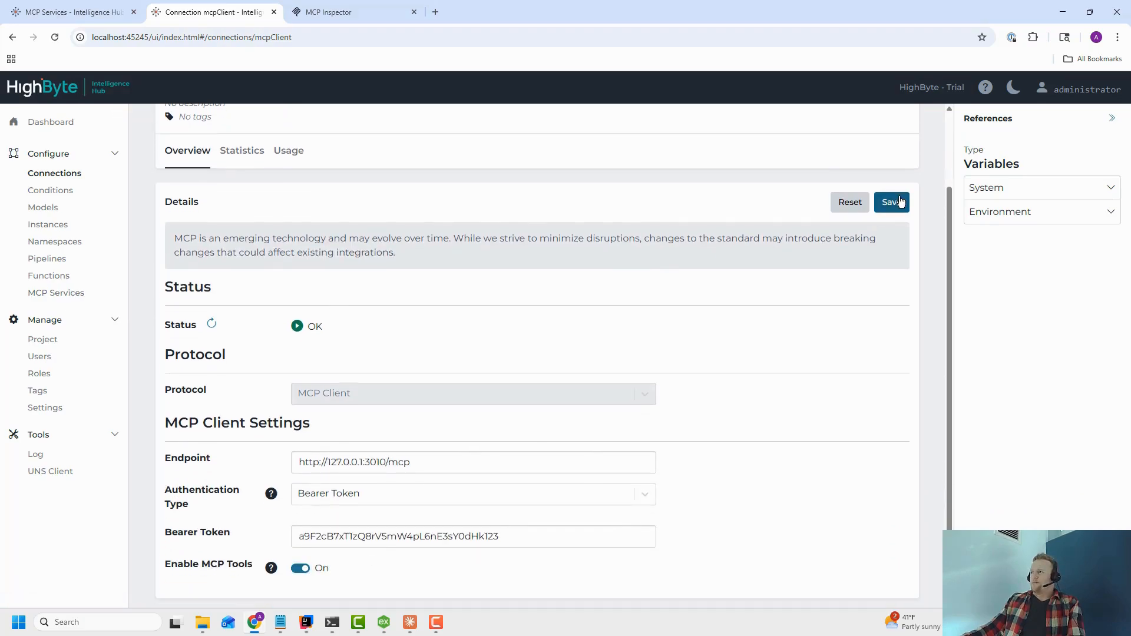
Open MCP Services and review the descriptions of the mcpClient connection's file tools.
left_click(61, 294)
left_click(235, 355)
left_click(237, 373)
left_click(242, 392)
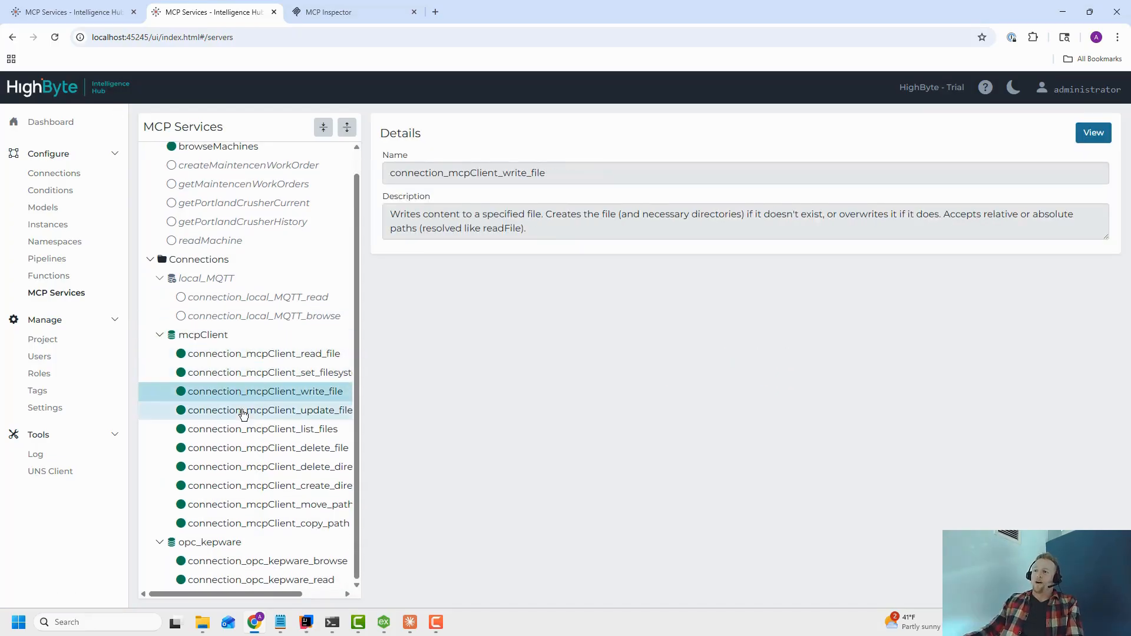
left_click(236, 411)
Refresh the tool list in MCP Inspector and inspect the connection_opc_kepware_browse and connection_mcpClient_list_files tools.
left_click(340, 18)
left_click(407, 205)
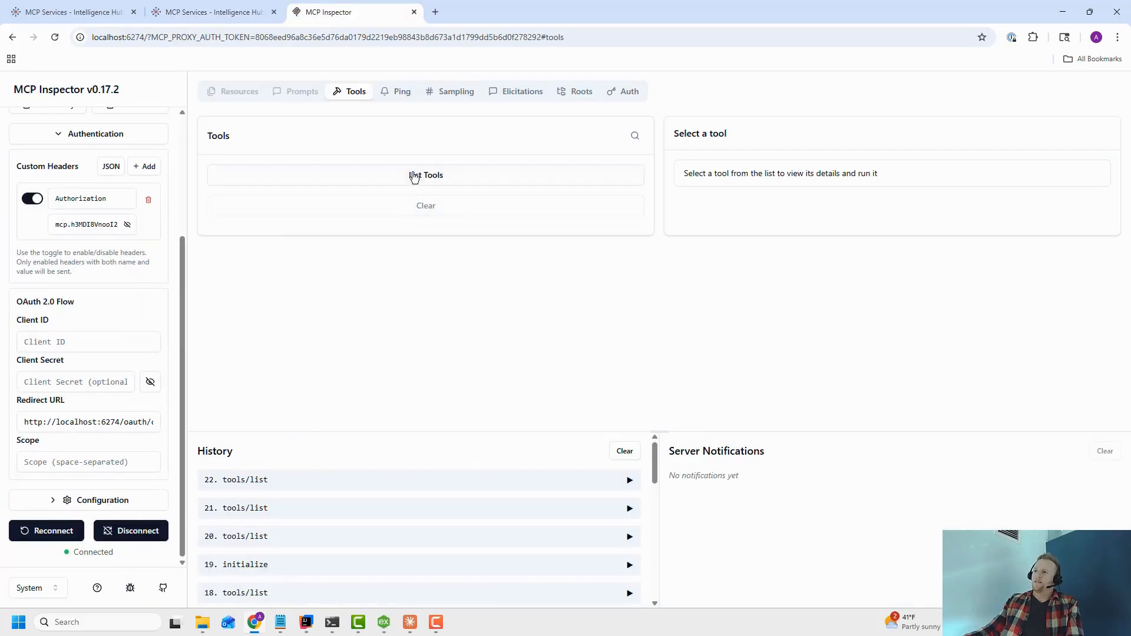
left_click(415, 176)
scroll(371, 307, "down", 8)
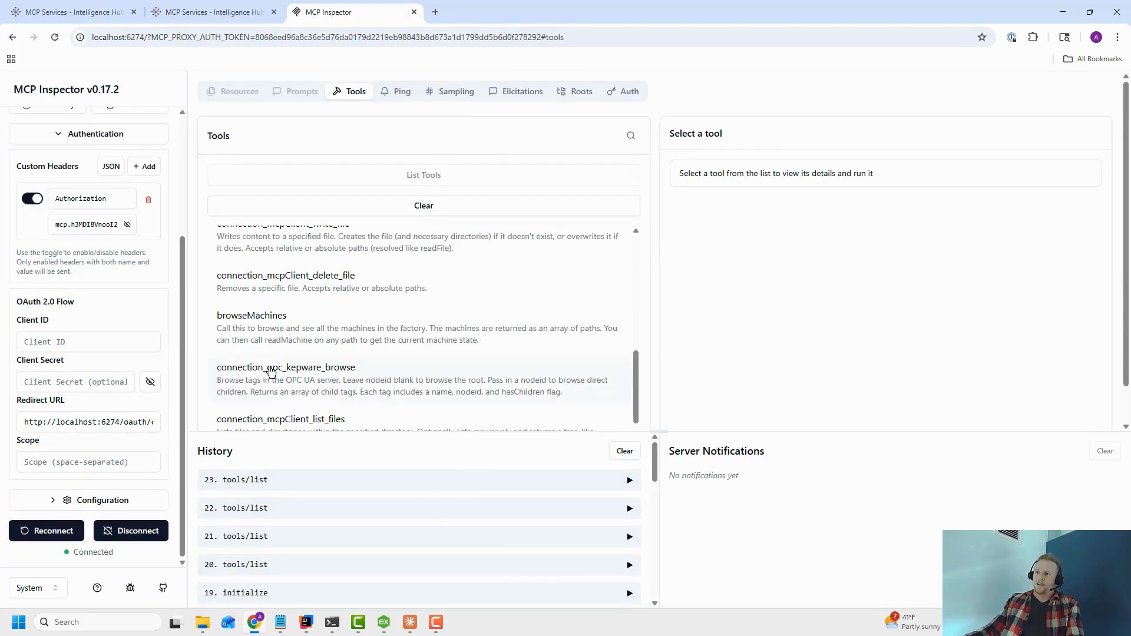
scroll(268, 365, "up", 1)
scroll(262, 342, "down", 1)
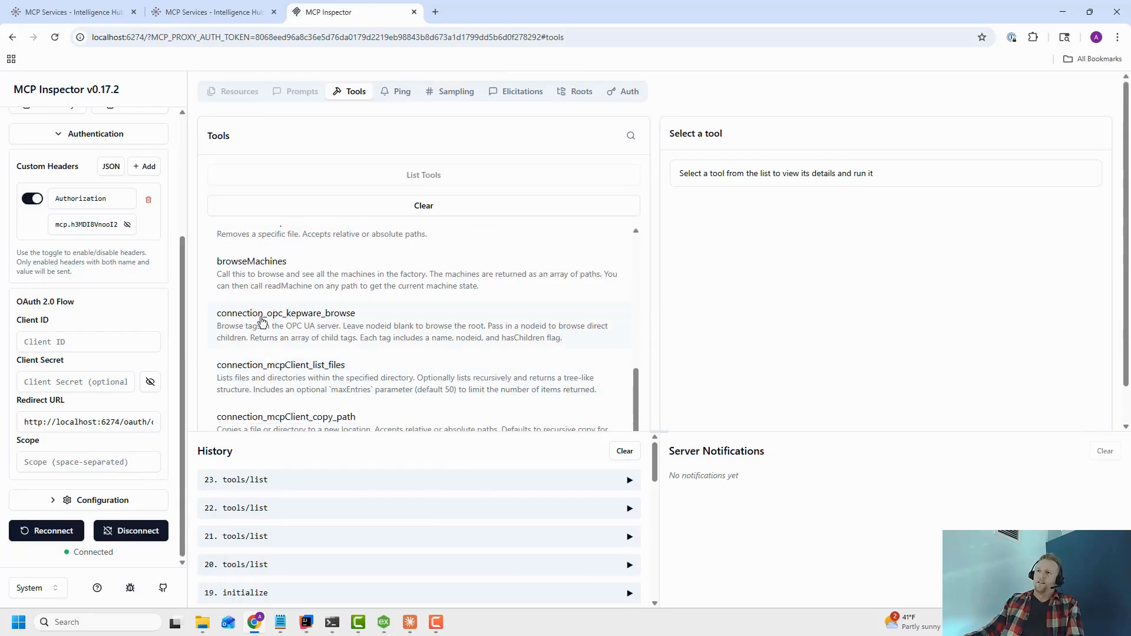
left_click(260, 321)
scroll(353, 333, "down", 1)
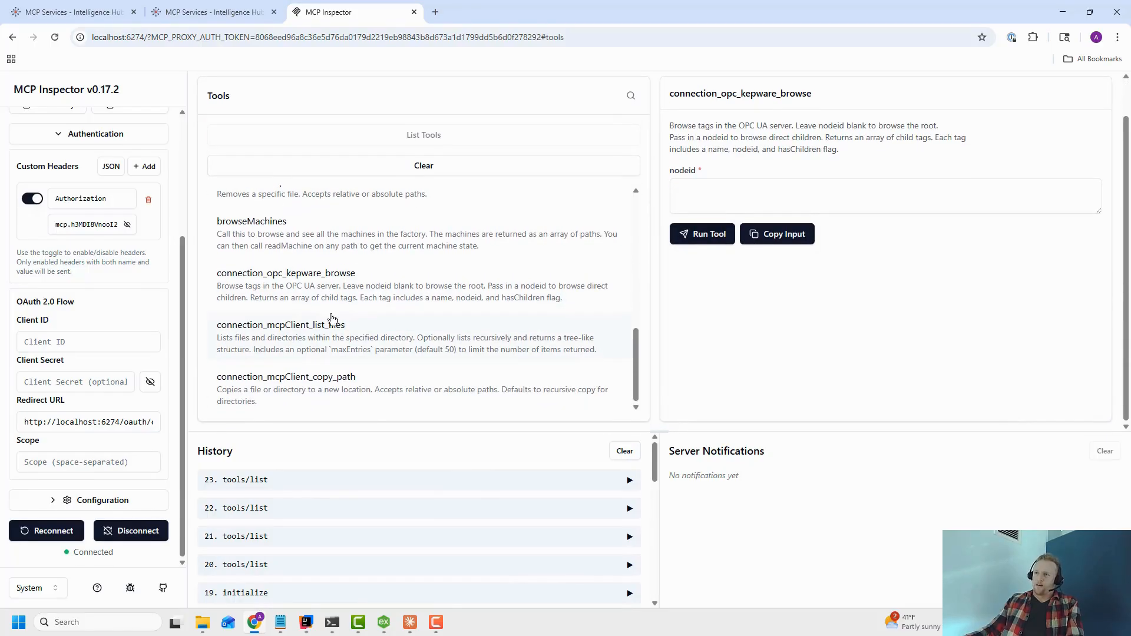
left_click(337, 329)
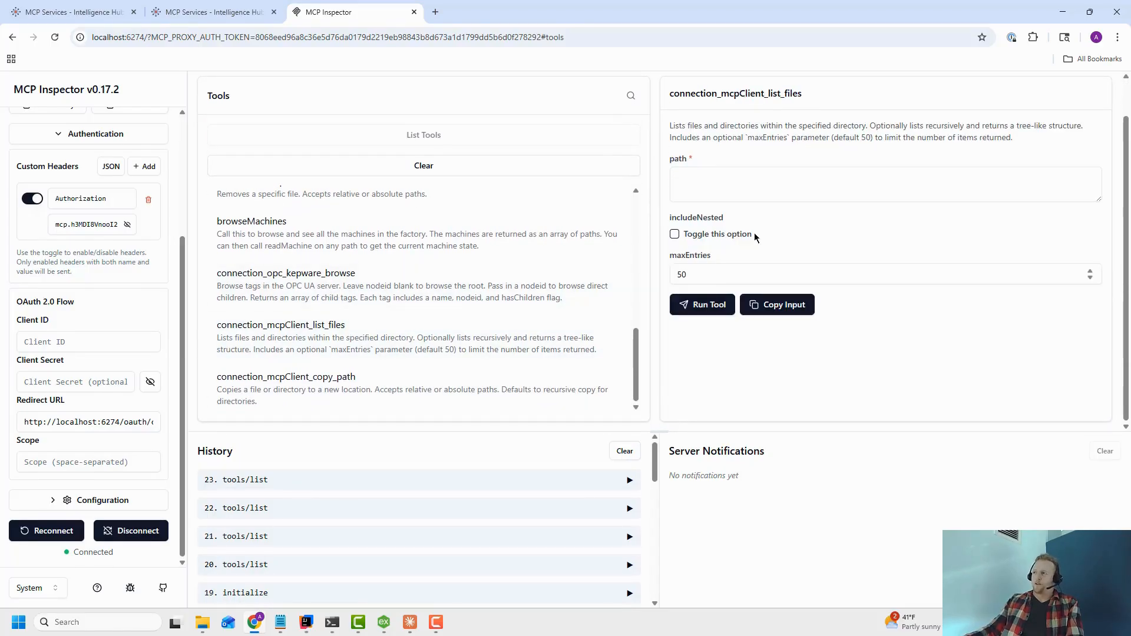
Return to MCP Services and browse the descriptions of the remaining mcpClient file tools, from read_file to copy_path.
left_click(76, 11)
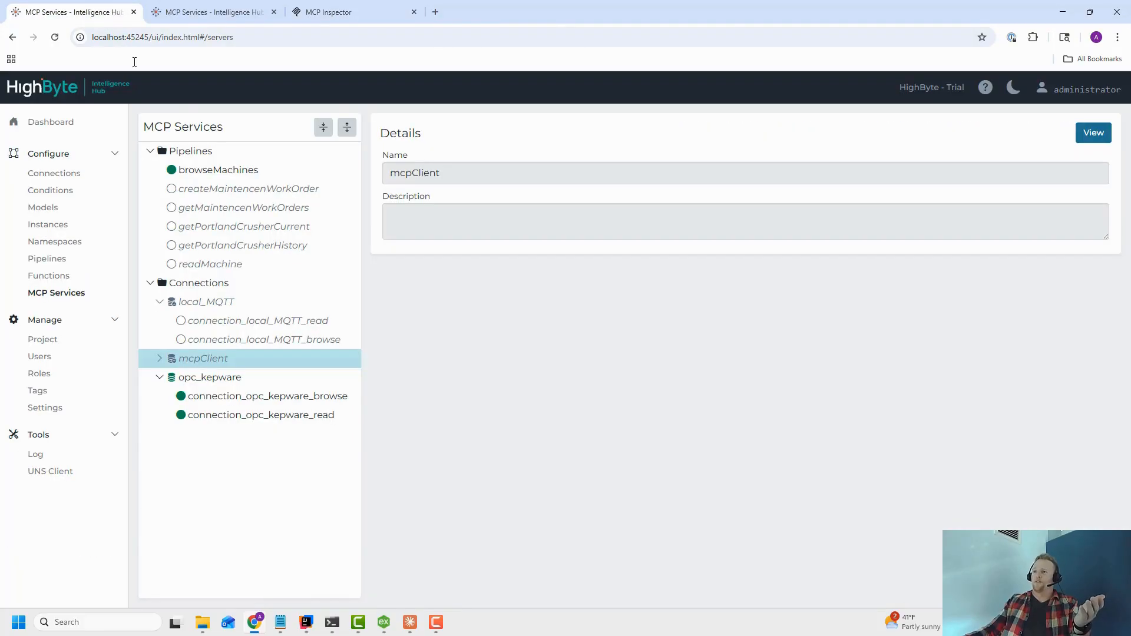
left_click(194, 18)
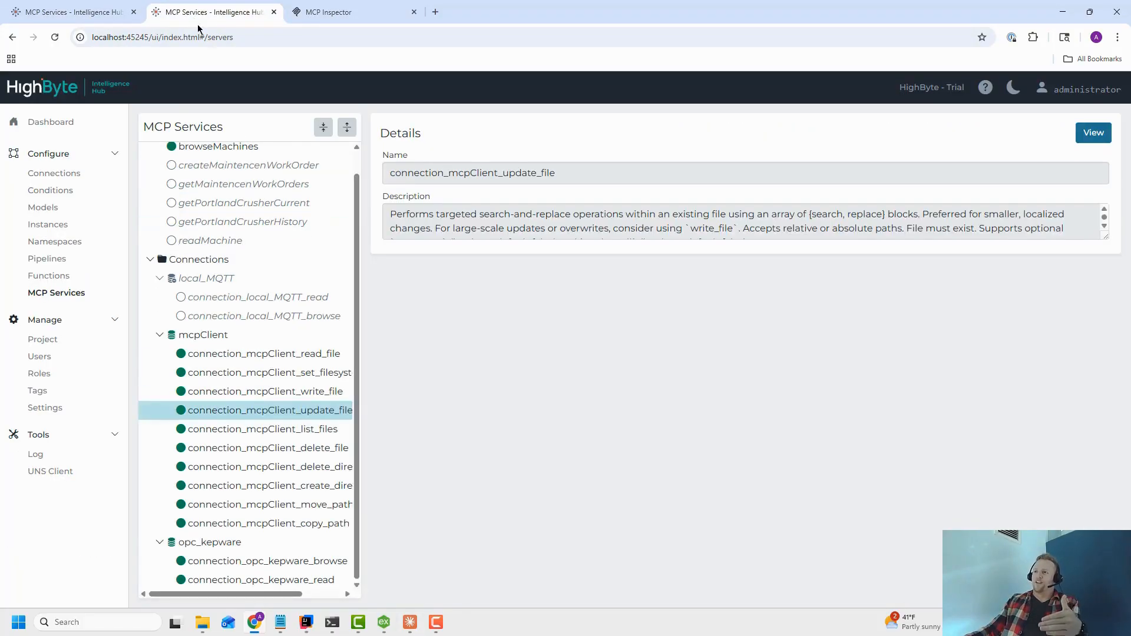
left_click(234, 355)
left_click(234, 372)
left_click(236, 392)
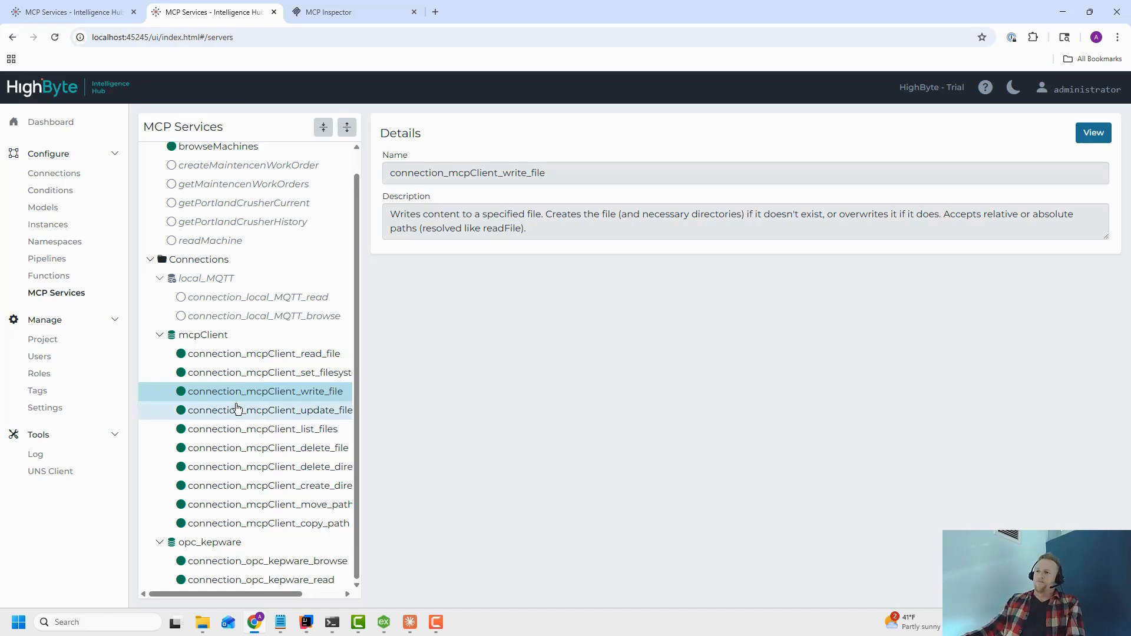
left_click(242, 448)
left_click(259, 485)
left_click(263, 522)
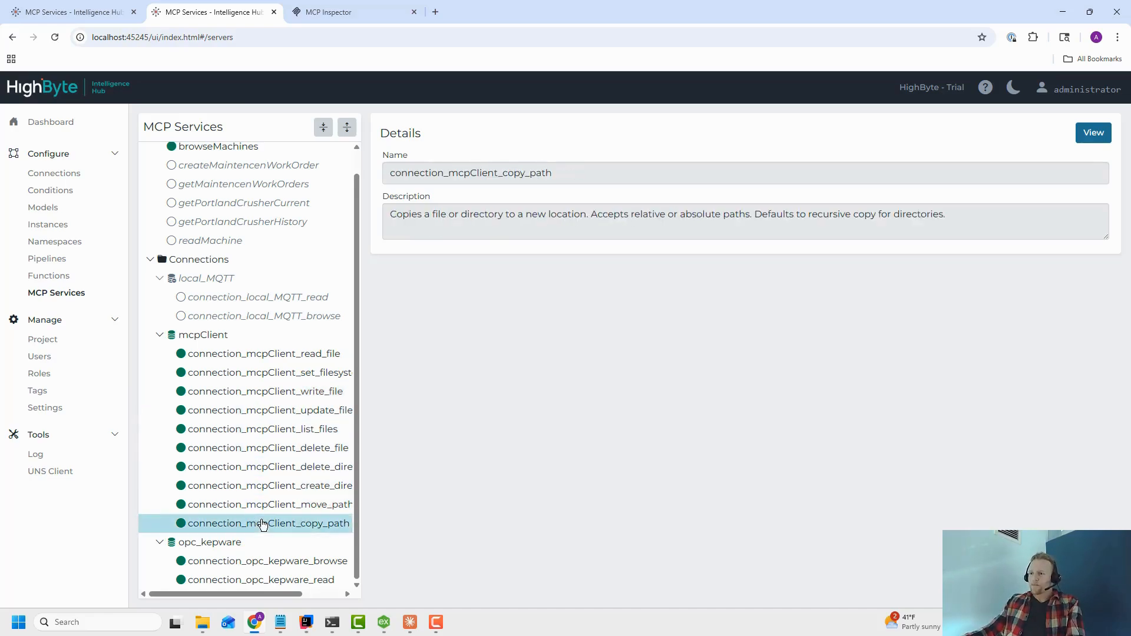
left_click(273, 355)
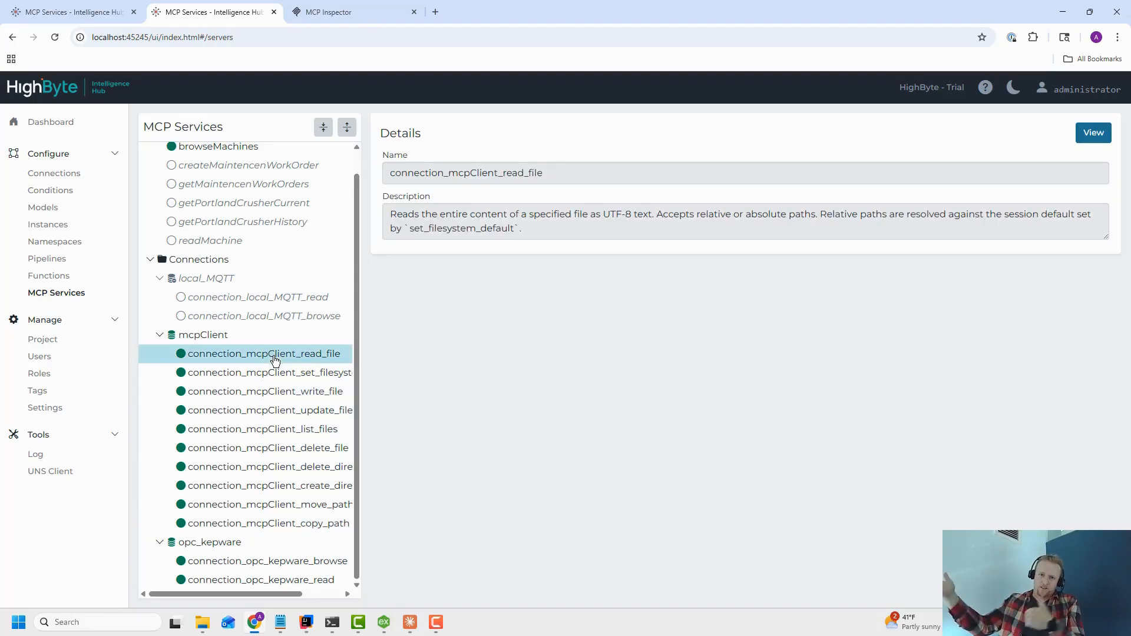
right_click(275, 357)
left_click(269, 414)
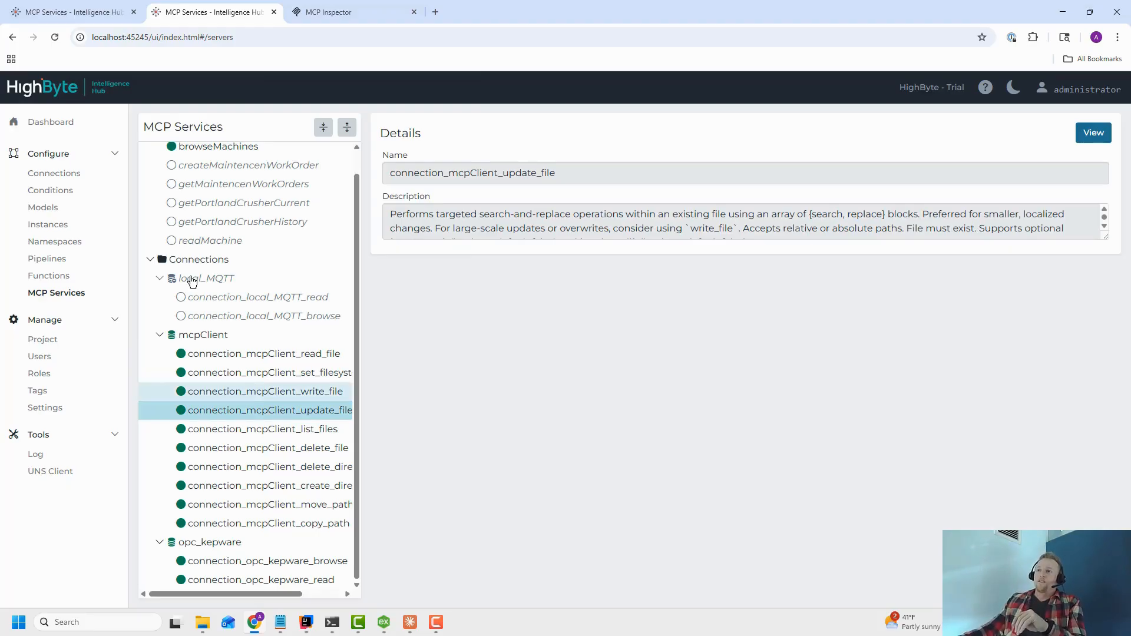
Review the descriptions of the pipeline tools listed under Pipelines in MCP Services.
scroll(193, 254, "up", 1)
left_click(205, 209)
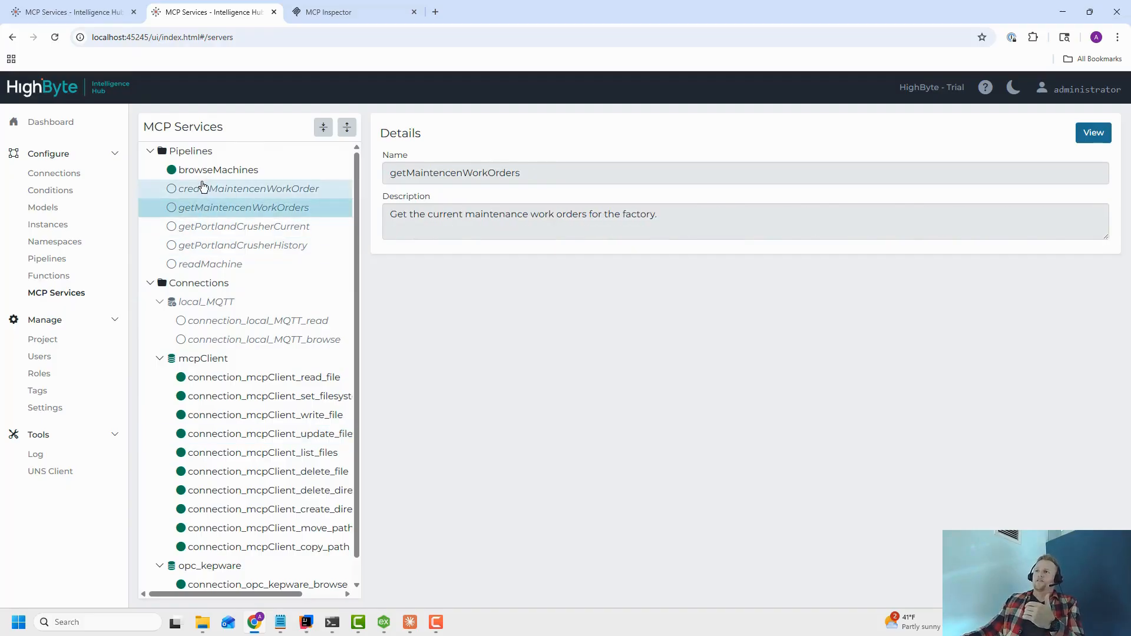
left_click(203, 189)
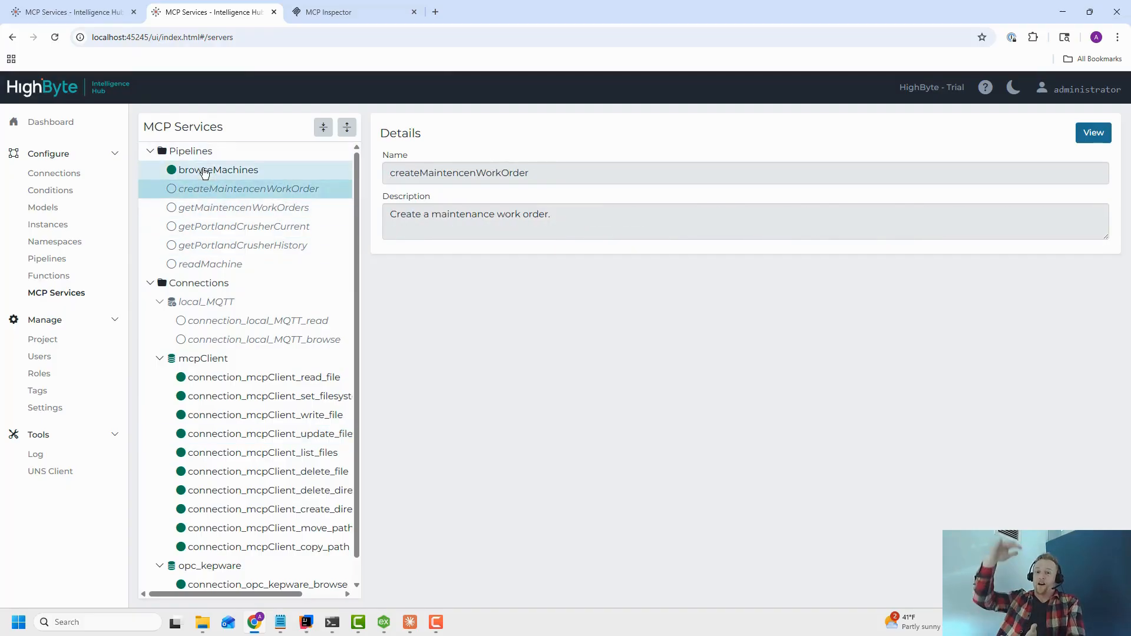
left_click(212, 207)
left_click(218, 227)
left_click(227, 245)
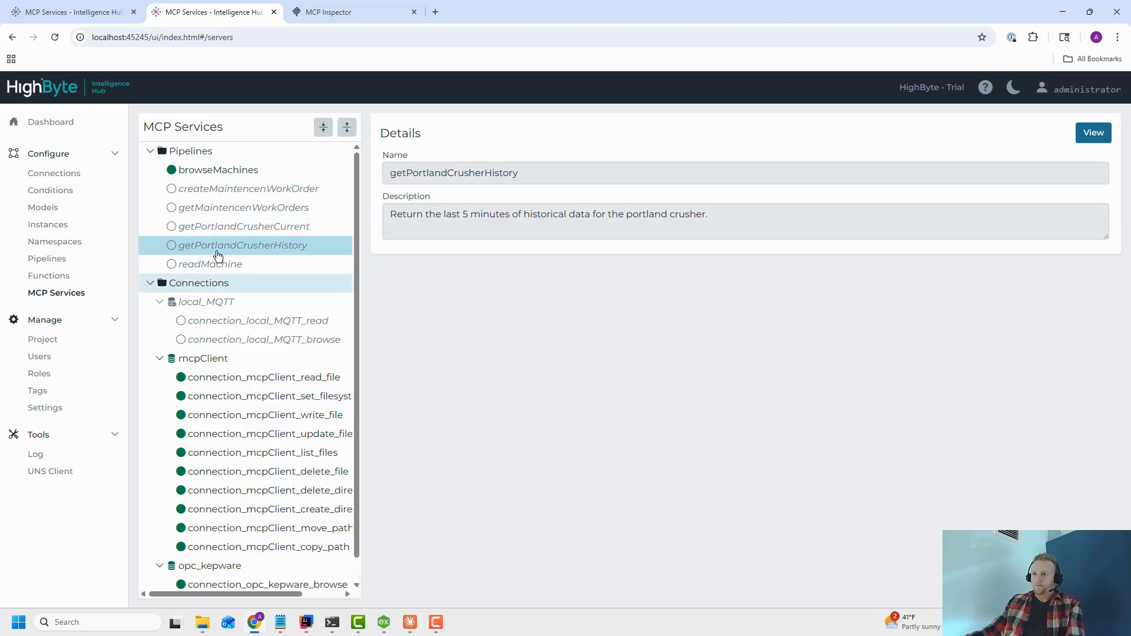
left_click(234, 266)
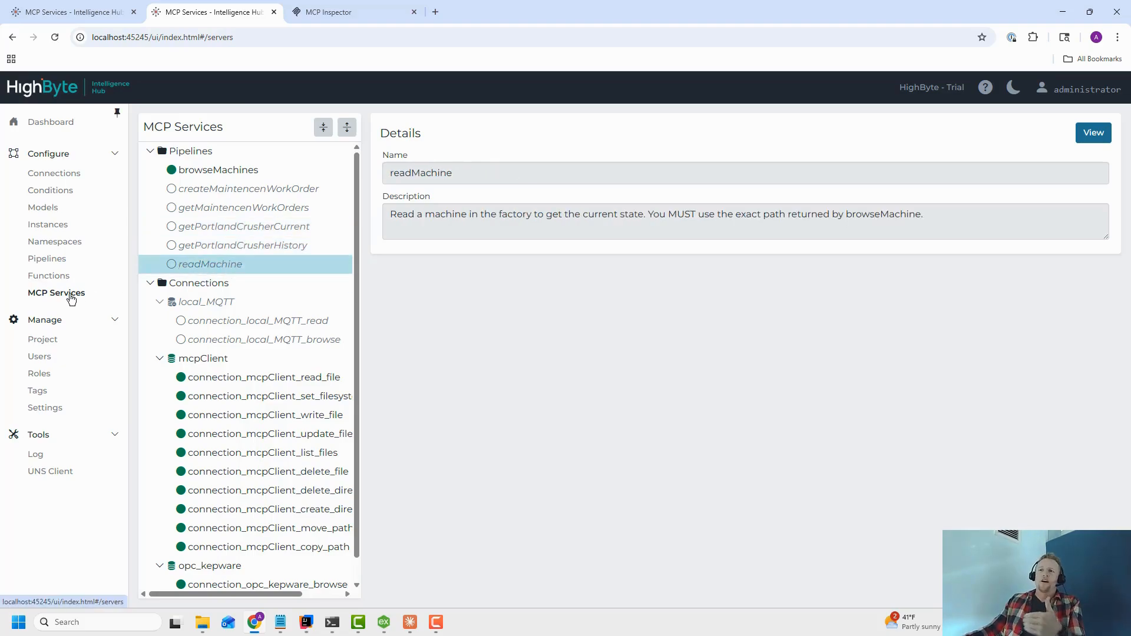
left_click(223, 247)
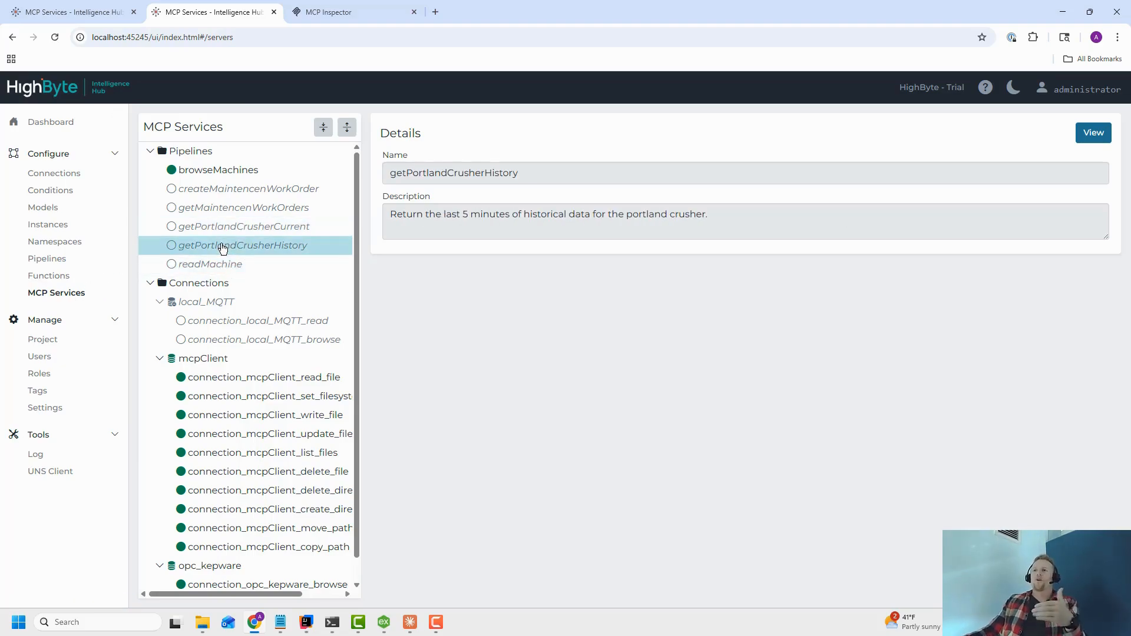